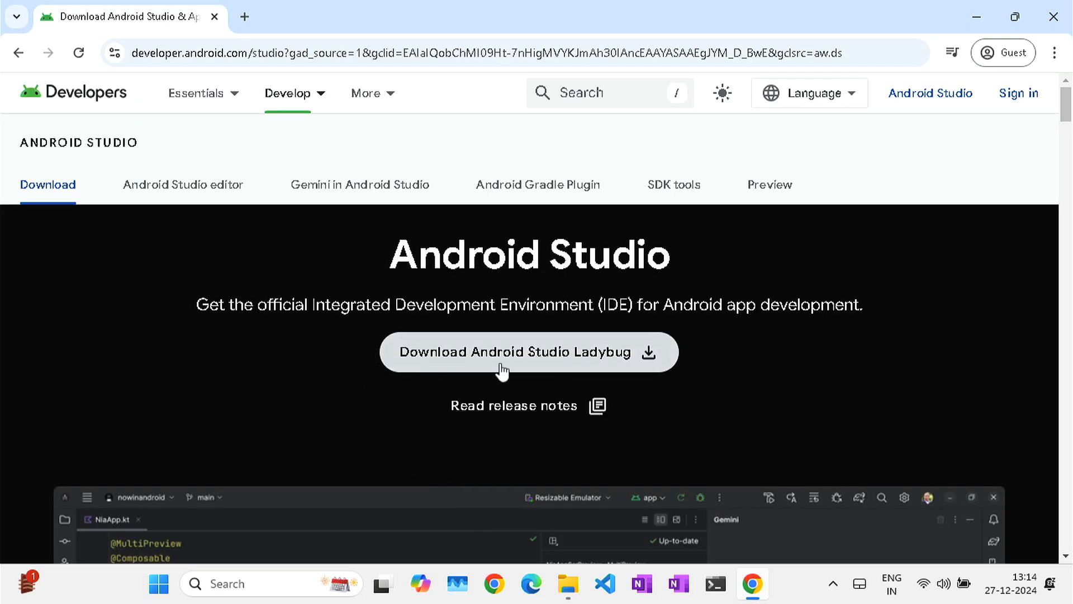
- Download Android Studio Ladybug | 2024.2.1 Patch 3 for Windows, agreeing to the terms and conditions
{"action": "left_click", "coordinate": [646, 355]}
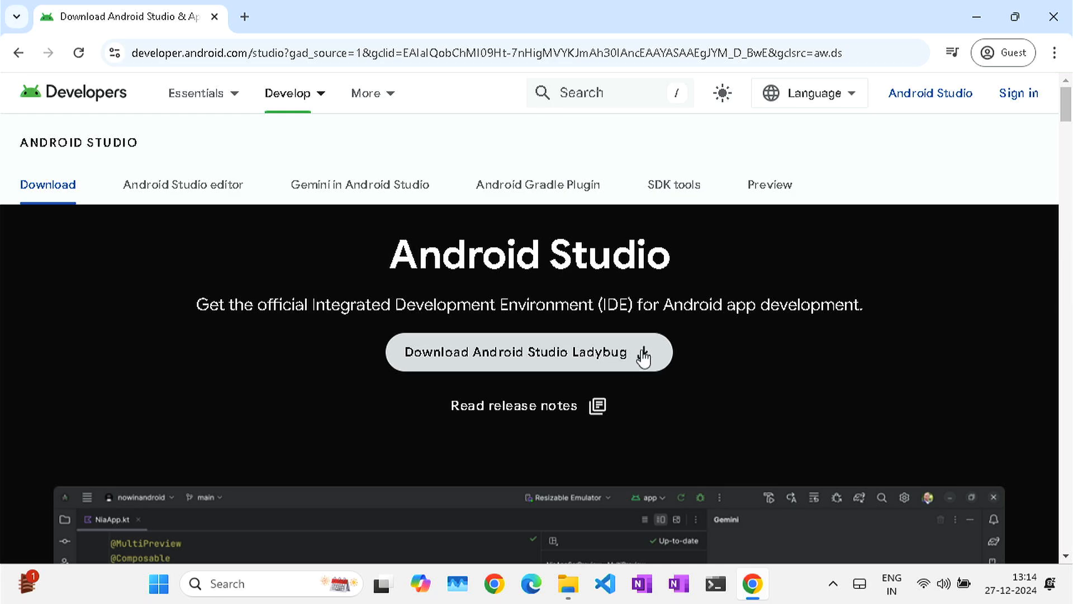
{"action": "scroll", "coordinate": [272, 262], "scroll_direction": "down", "scroll_amount": 20}
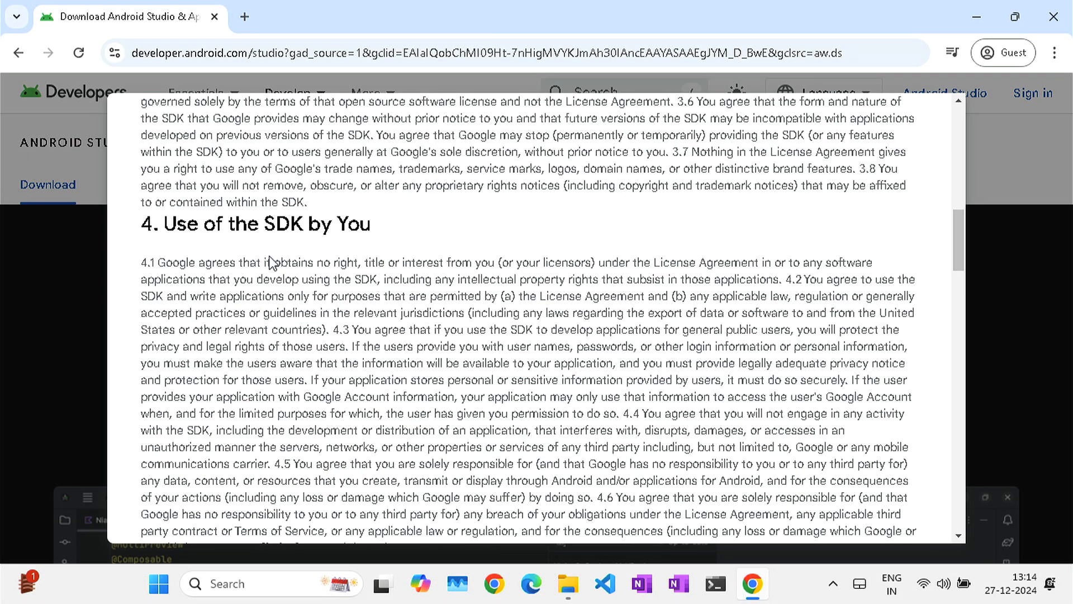
{"action": "scroll", "coordinate": [271, 263], "scroll_direction": "down", "scroll_amount": 15}
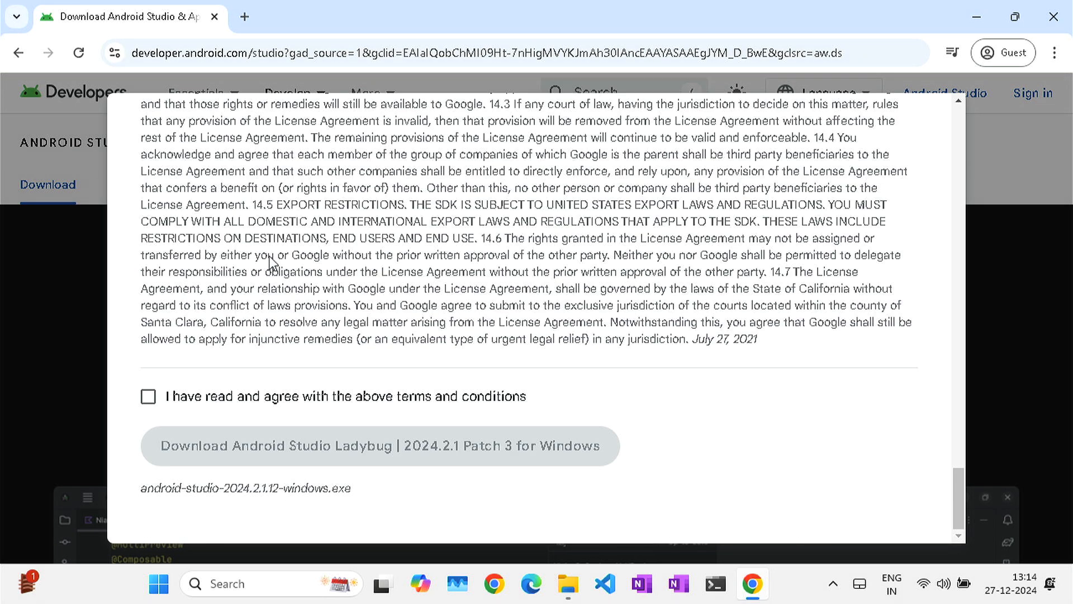
{"action": "left_click", "coordinate": [148, 398]}
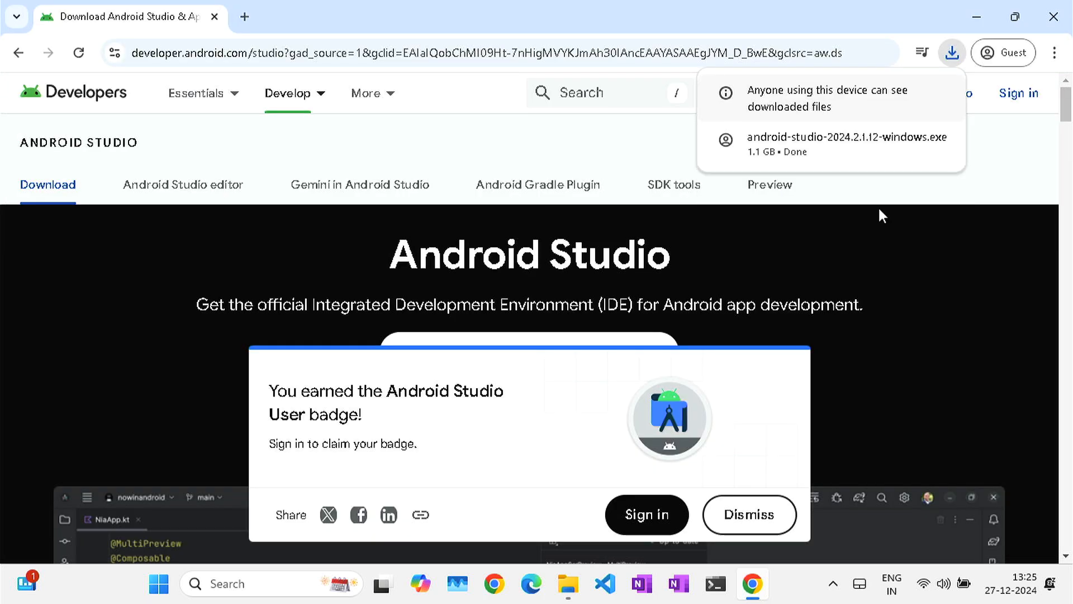
- Run the downloaded android-studio-2024.2.1.12-windows.exe installer and allow it to make changes to the device
{"action": "mouse_move", "coordinate": [852, 151]}
{"action": "left_click", "coordinate": [853, 148]}
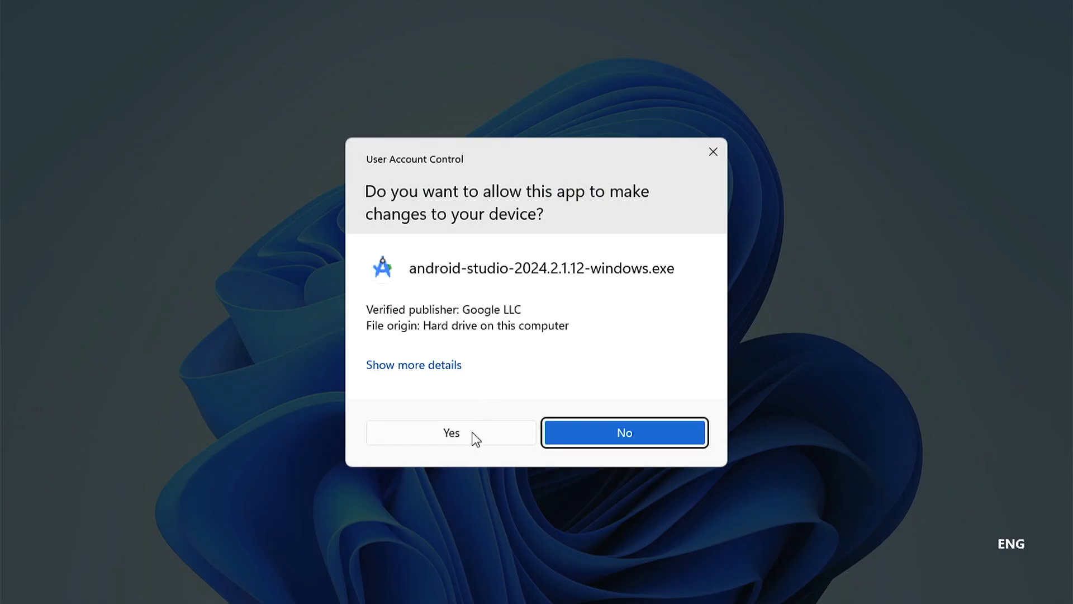
{"action": "left_click", "coordinate": [475, 438]}
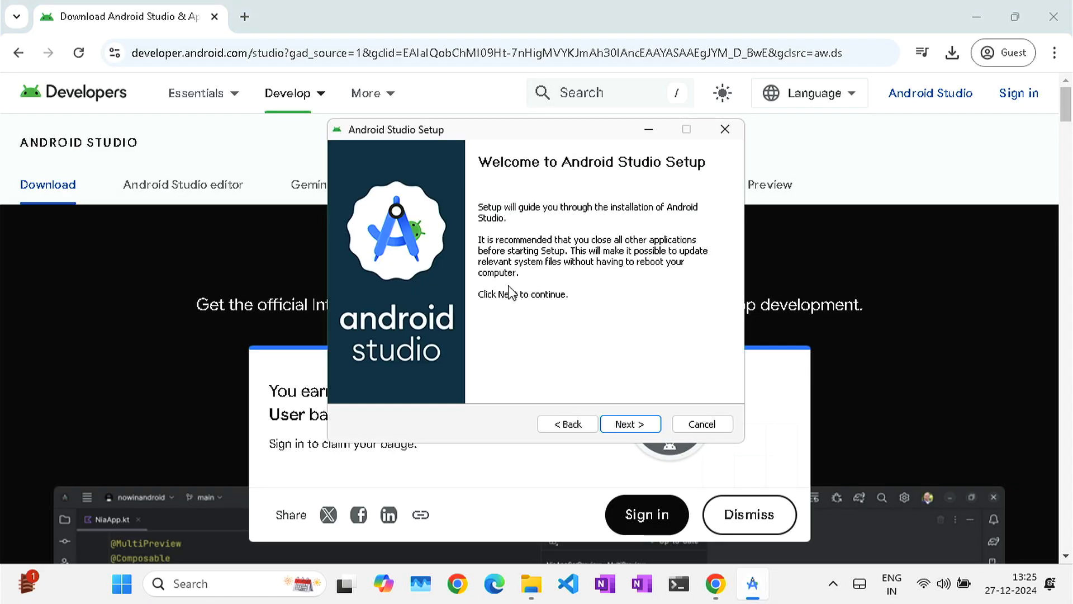
- Install Android Studio with the Android Virtual Device component in C:\Program Files\Android\Android Studio, then finish with Start Android Studio enabled
{"action": "left_click", "coordinate": [631, 424]}
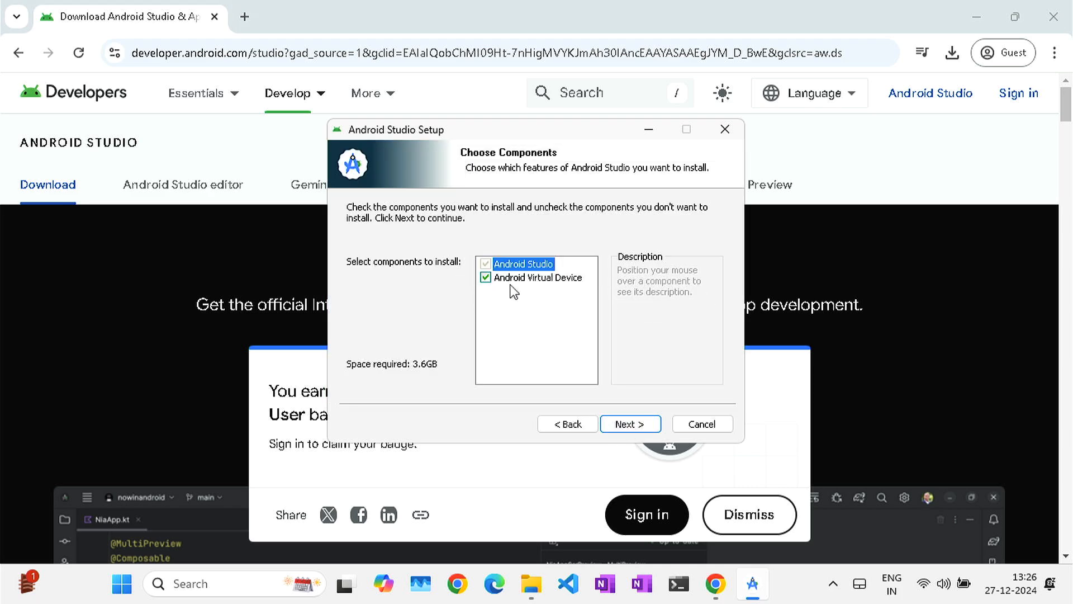
{"action": "mouse_move", "coordinate": [514, 287]}
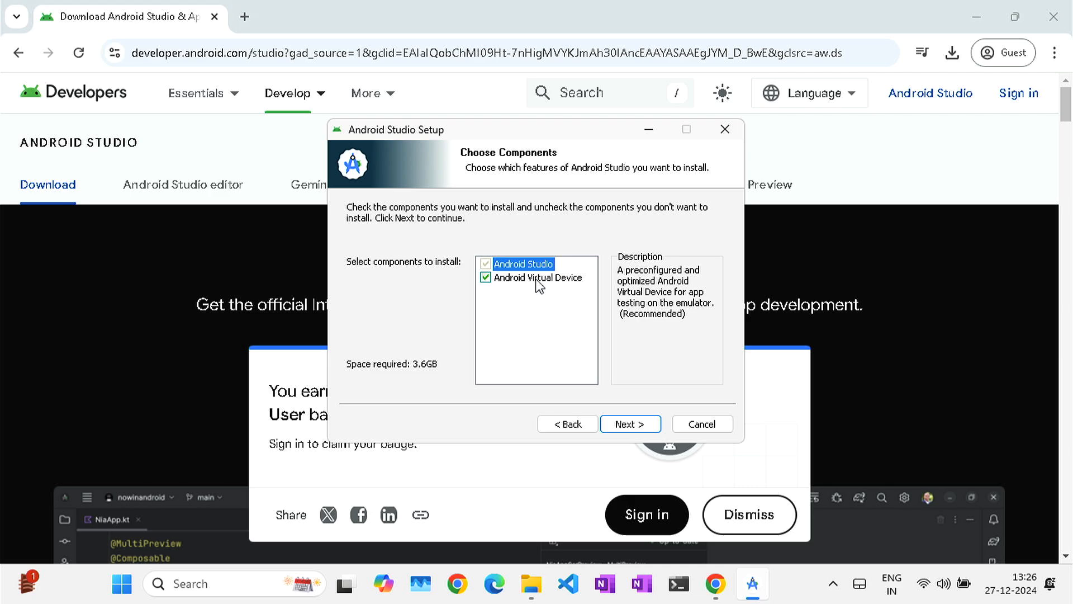
{"action": "left_click", "coordinate": [628, 426]}
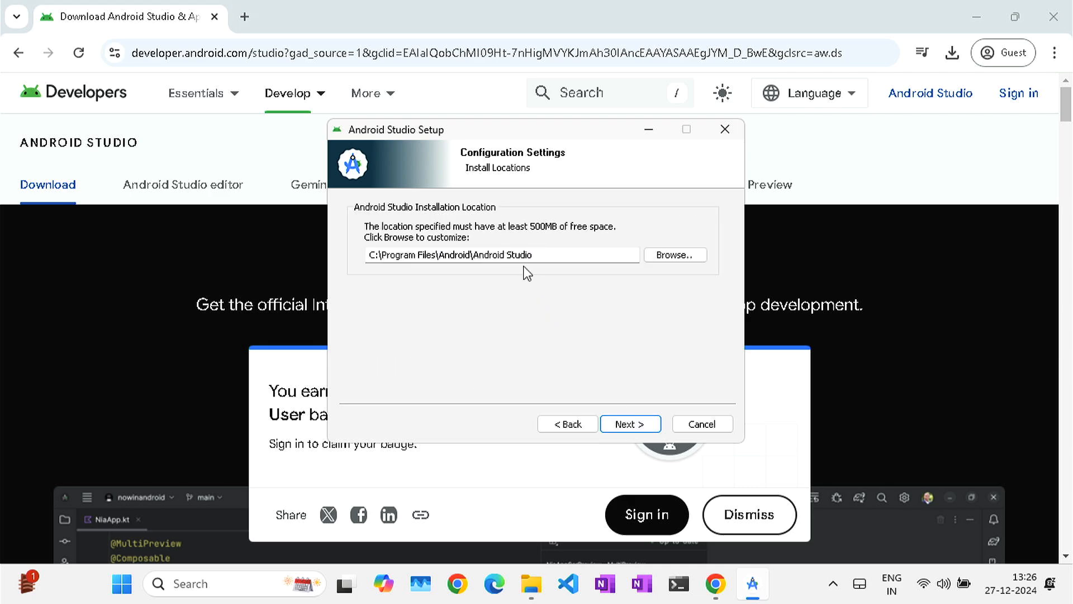
{"action": "left_click", "coordinate": [641, 430]}
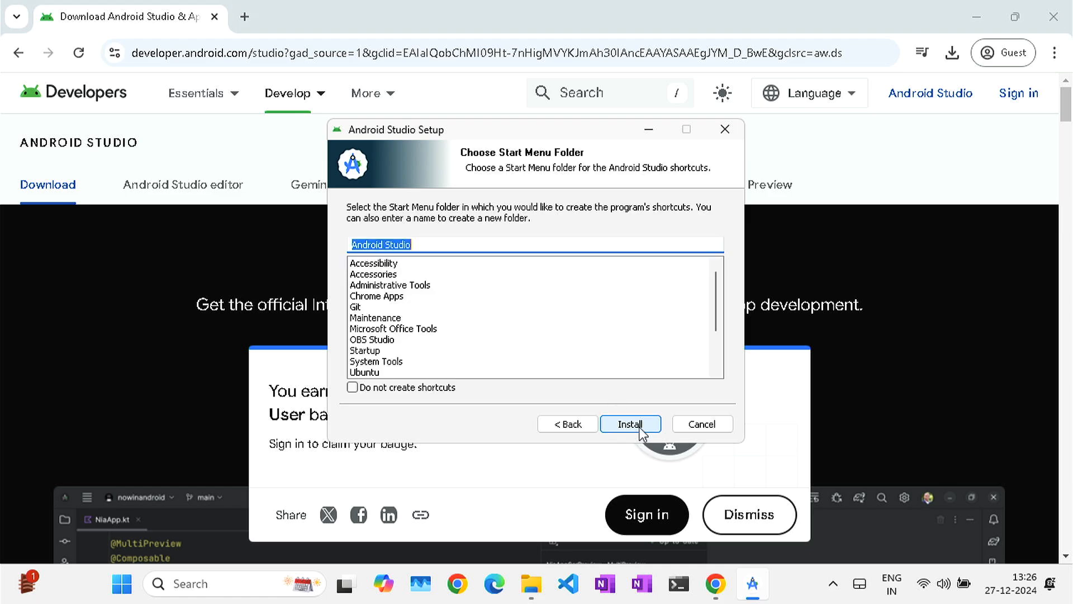
{"action": "left_click", "coordinate": [641, 427]}
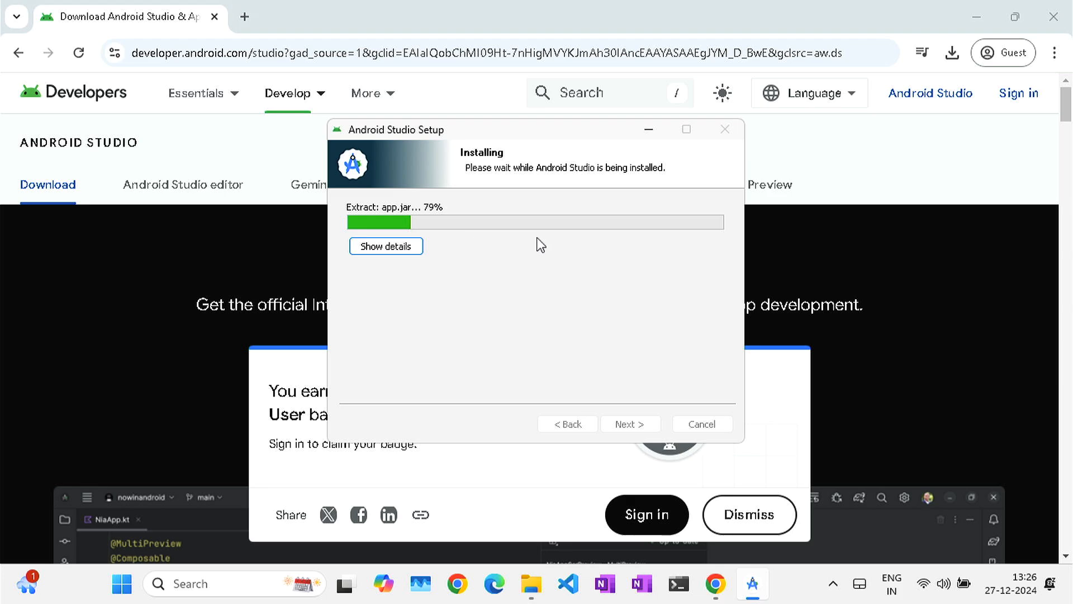
{"action": "left_click", "coordinate": [641, 431]}
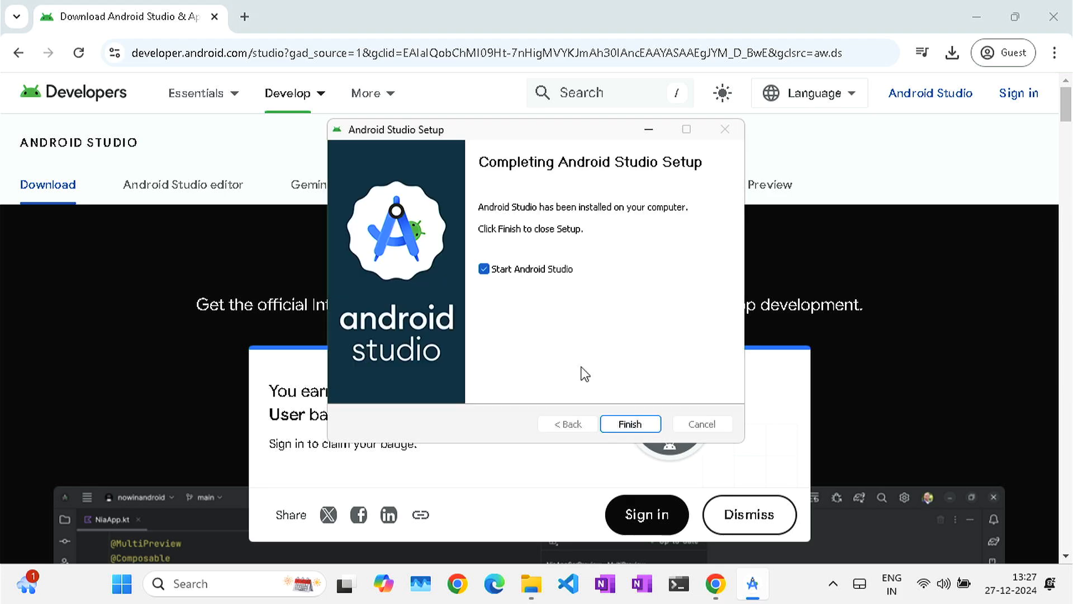
{"action": "left_click", "coordinate": [624, 425]}
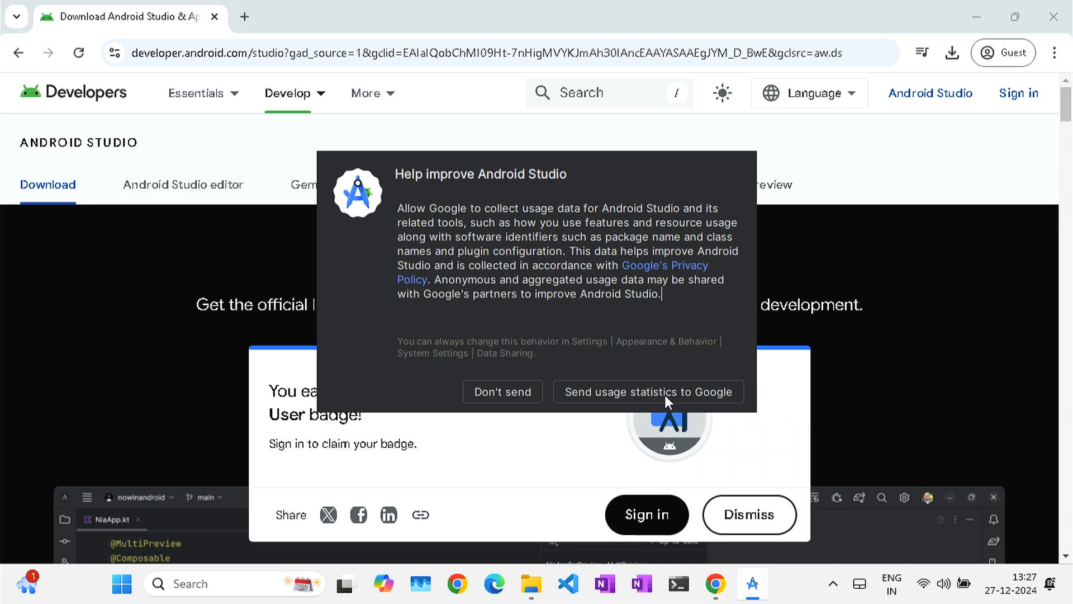
- Decline sending usage statistics and accept the Standard setup with the preselected SDK components, including Android 14.0 API 34 and Android Virtual Device
{"action": "left_click", "coordinate": [498, 394]}
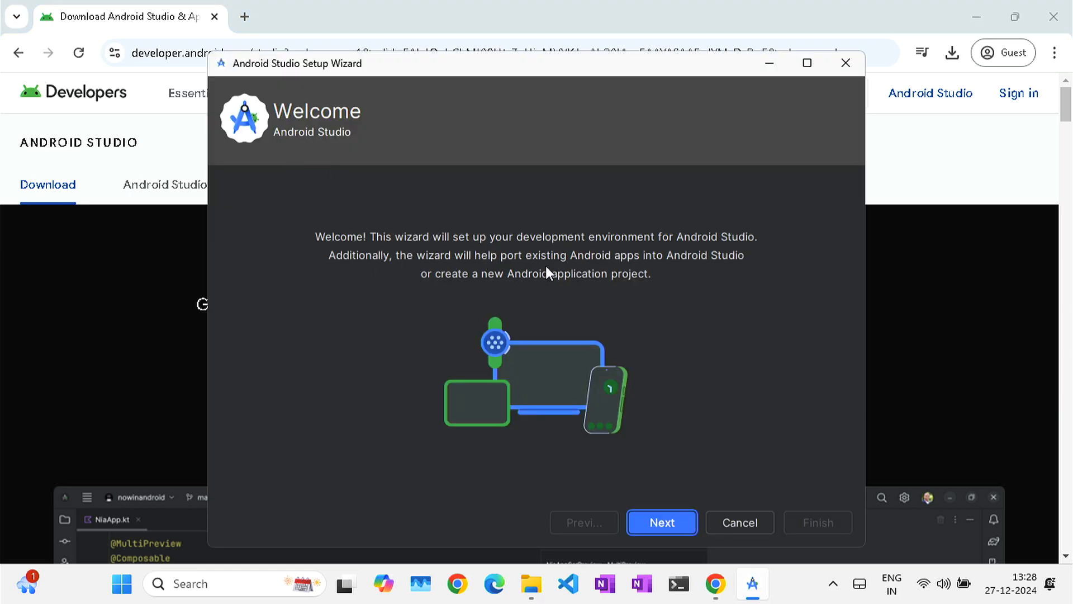
{"action": "left_click", "coordinate": [652, 525]}
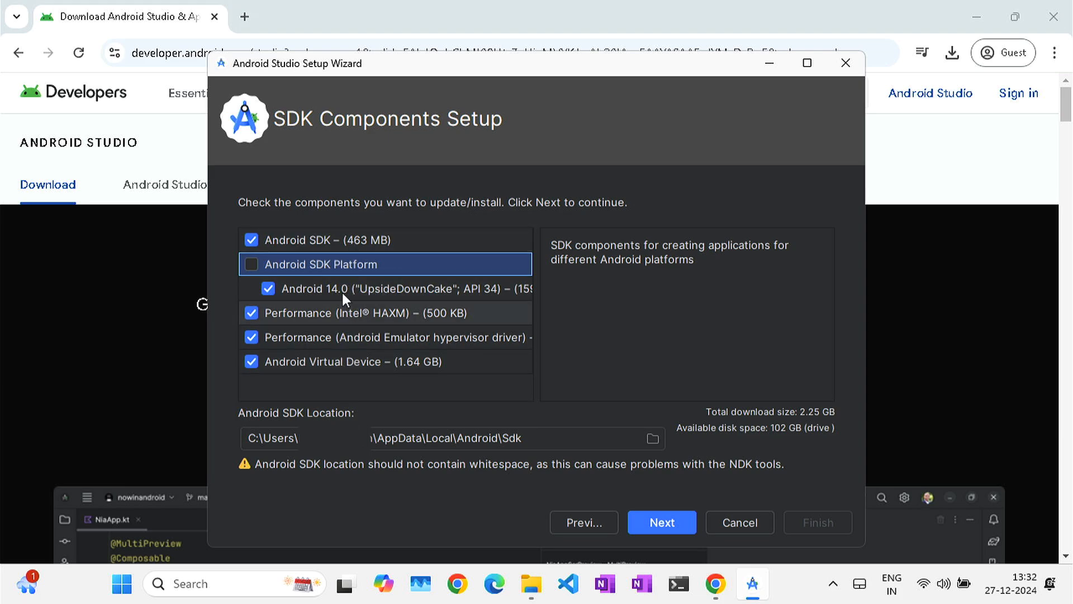
{"action": "left_click", "coordinate": [667, 529]}
{"action": "left_click", "coordinate": [662, 522]}
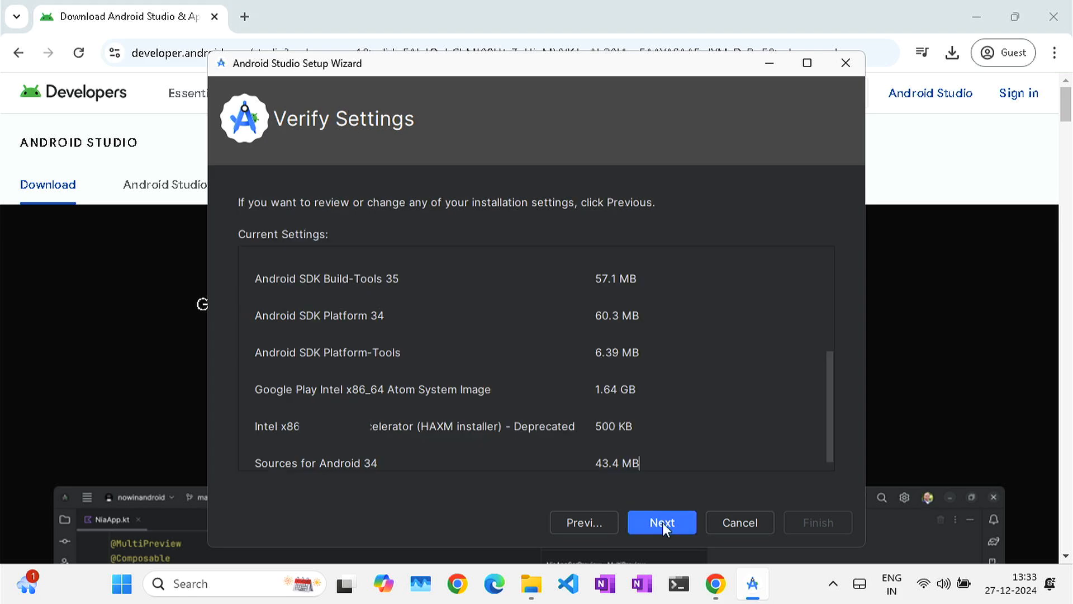
{"action": "scroll", "coordinate": [636, 393], "scroll_direction": "up", "scroll_amount": 5}
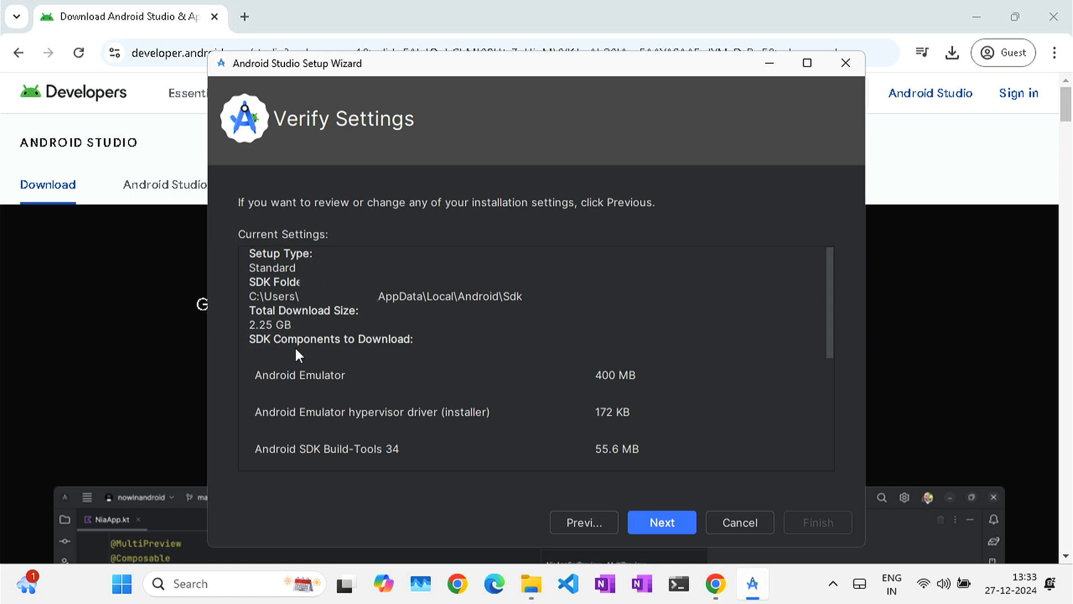
{"action": "left_click", "coordinate": [662, 522]}
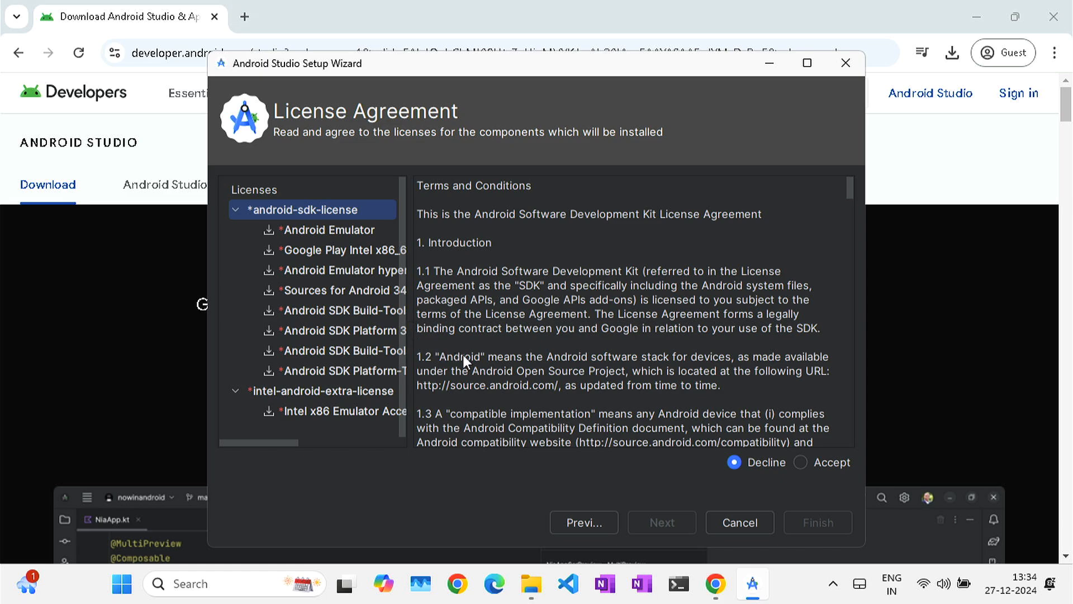
- Accept the android-sdk-license and intel-android-extra-license agreements and start downloading the components
{"action": "left_click", "coordinate": [804, 462]}
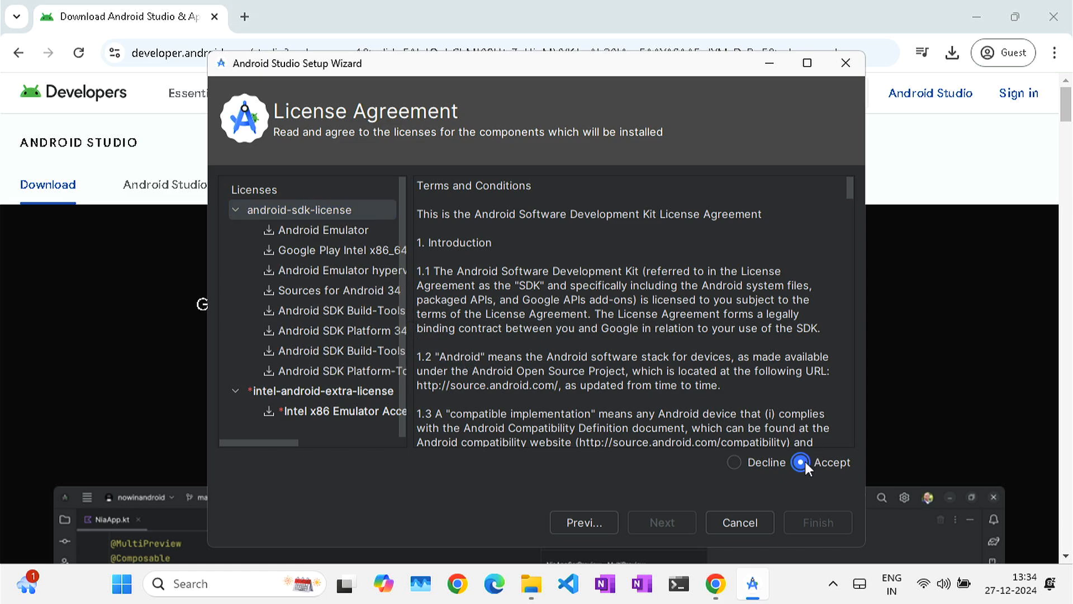
{"action": "left_click", "coordinate": [313, 391]}
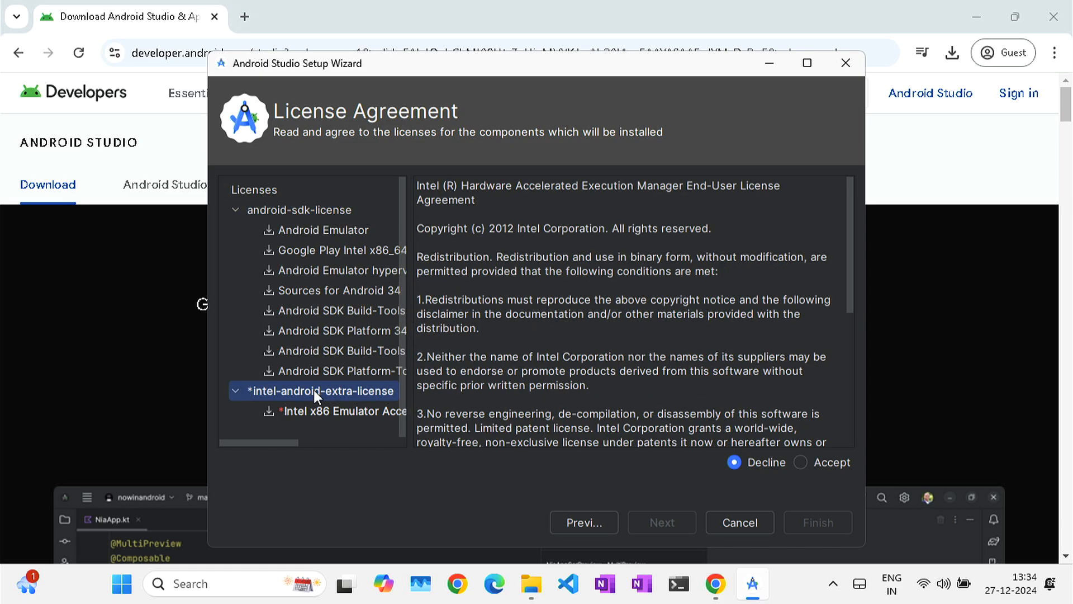
{"action": "left_click", "coordinate": [803, 462]}
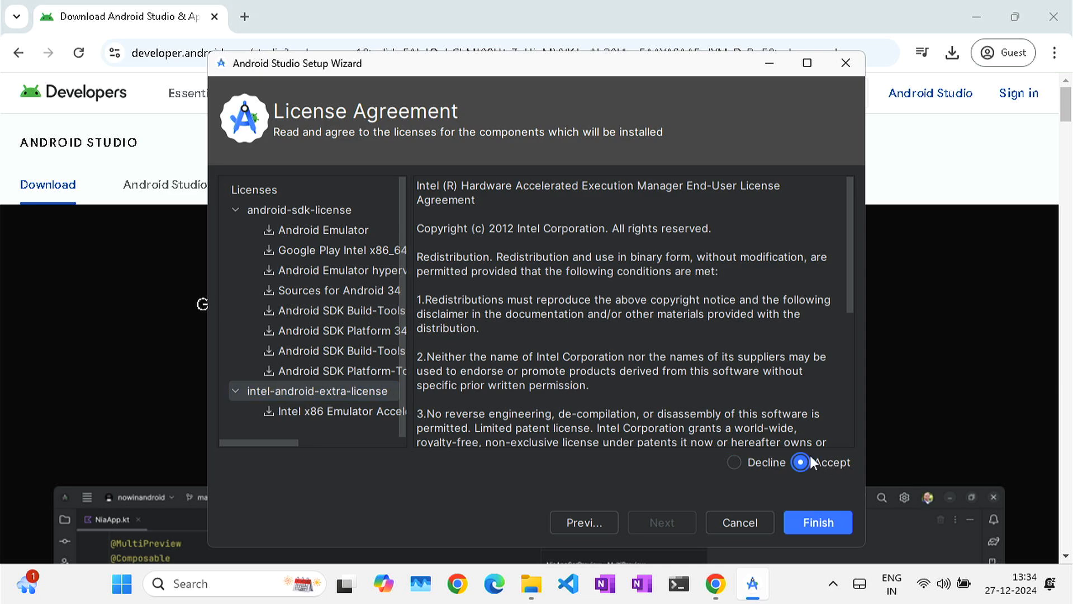
{"action": "left_click", "coordinate": [810, 518]}
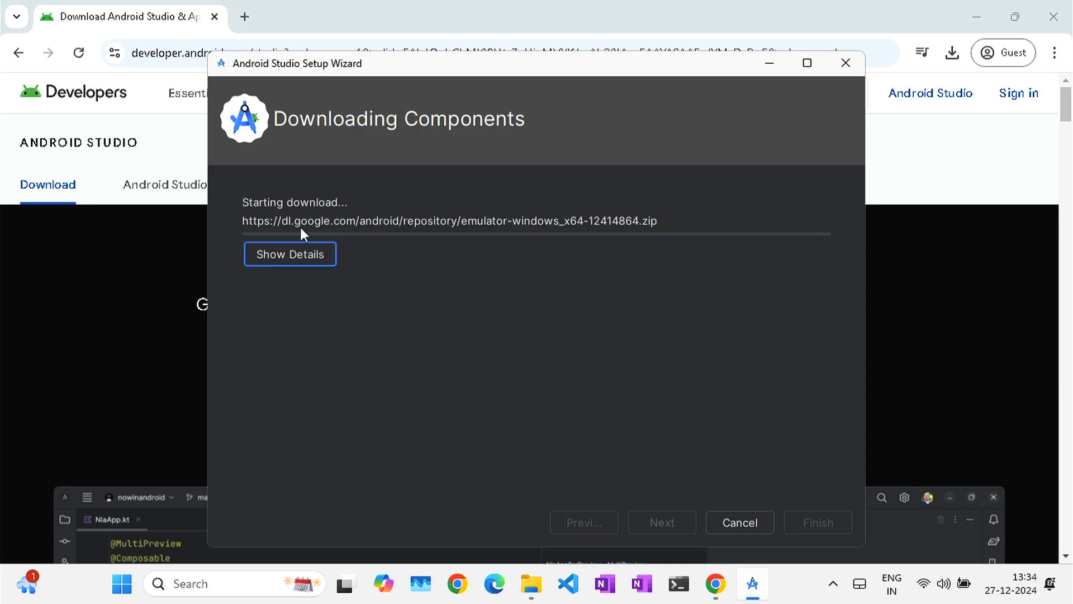
- Show the component download details, allow Windows Command Processor to make changes, and finish the setup wizard
{"action": "left_click", "coordinate": [287, 258]}
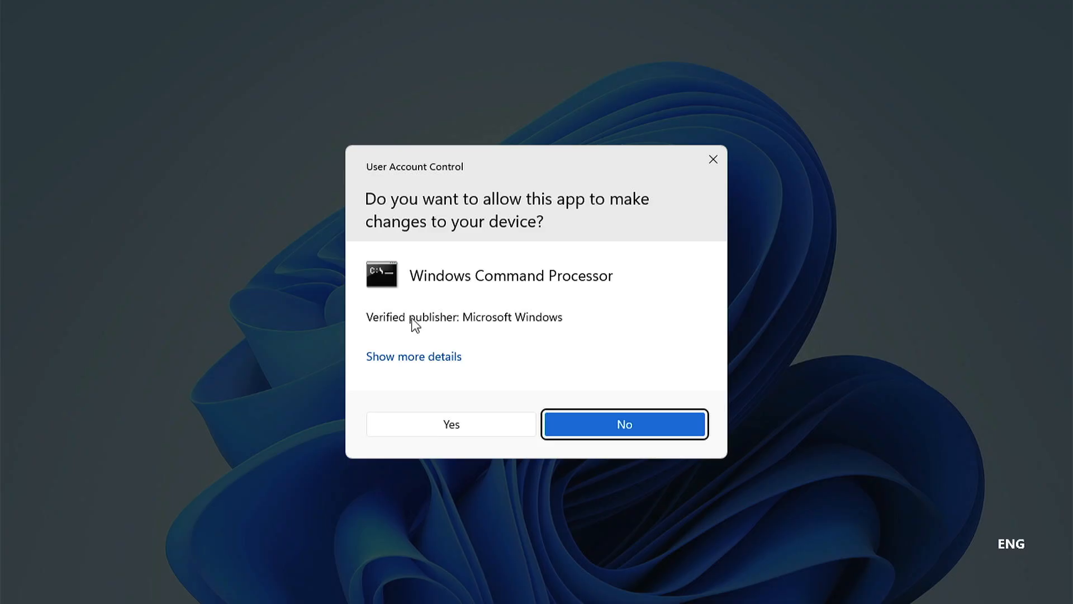
{"action": "left_click", "coordinate": [413, 434]}
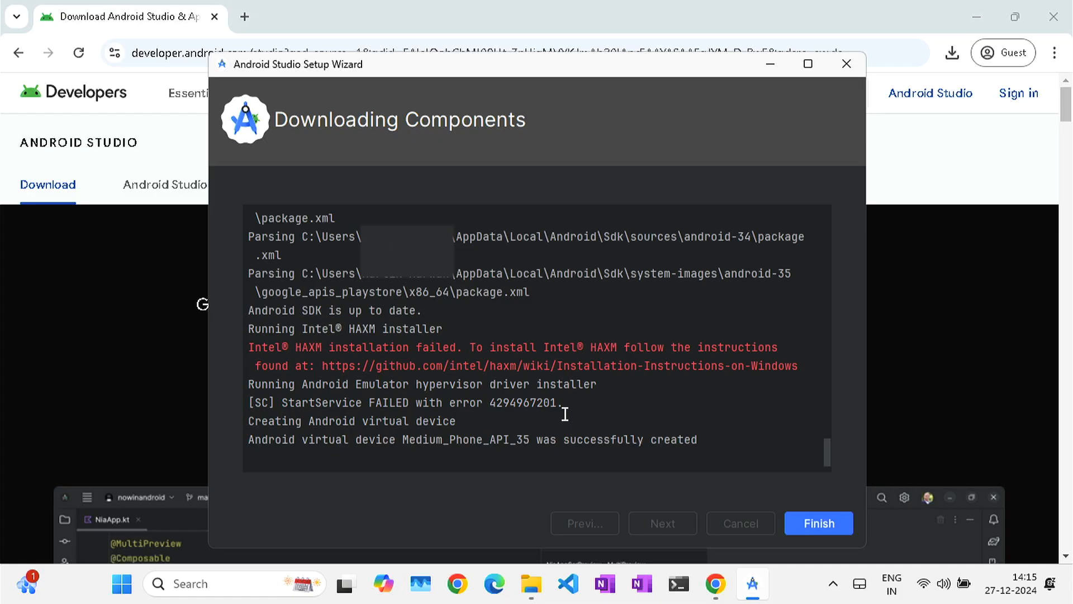
{"action": "left_click", "coordinate": [817, 525]}
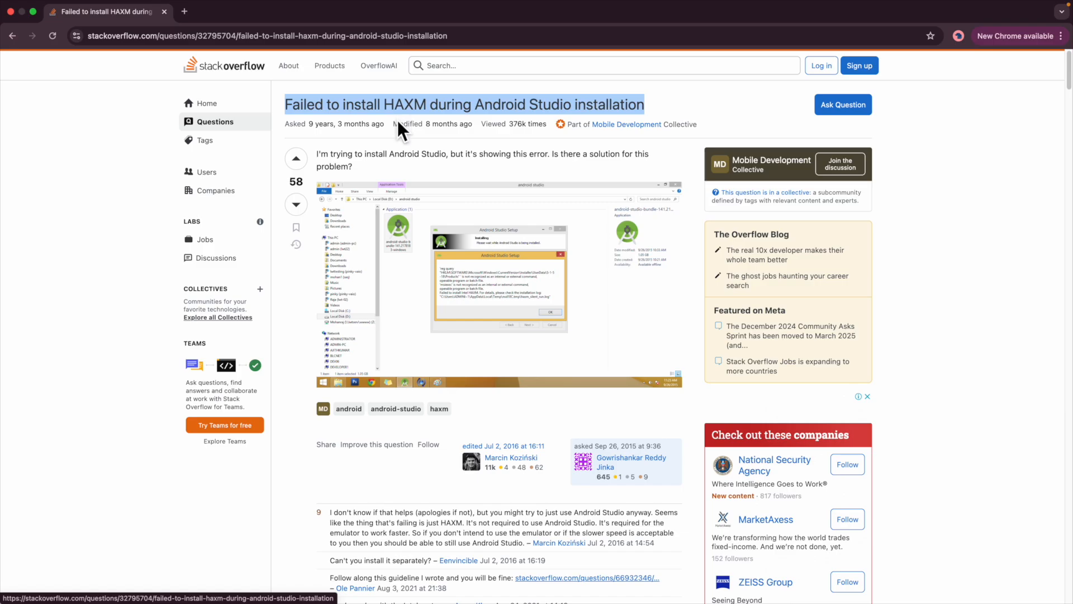
- Find and open the Windows Control Panel, switch it to Category view, and open the Programs section
{"action": "scroll", "coordinate": [398, 165], "scroll_direction": "down", "scroll_amount": 9}
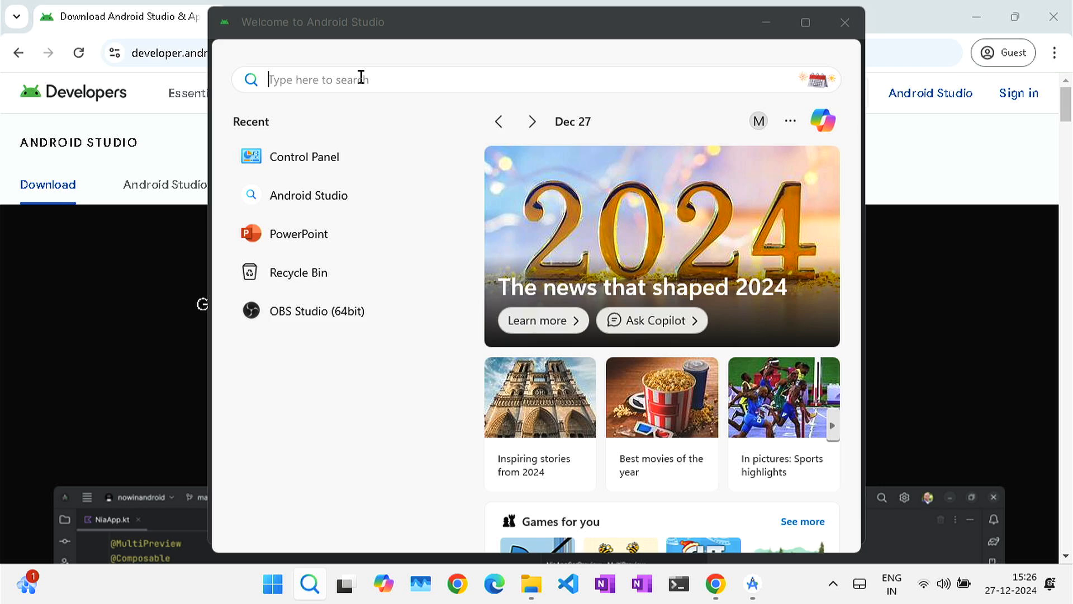
{"action": "type", "text": "cont"}
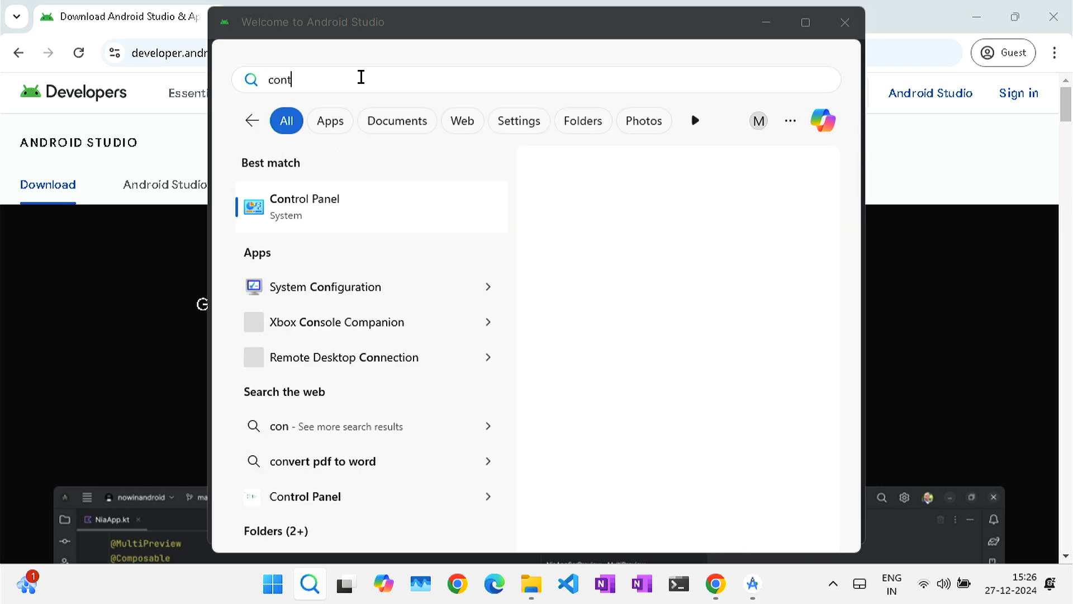
{"action": "type", "text": "rol panel"}
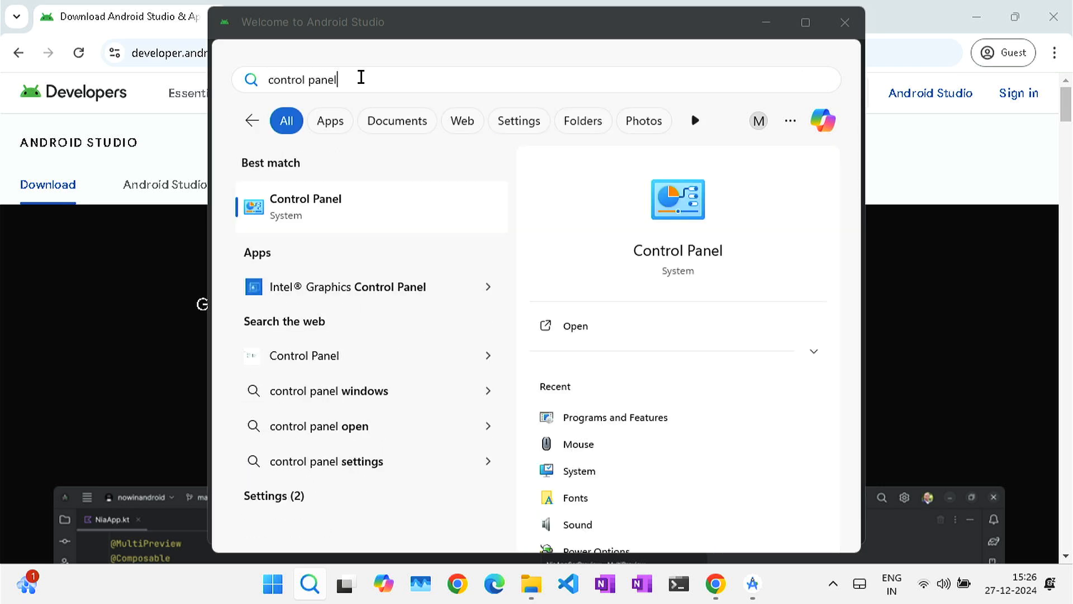
{"action": "left_click", "coordinate": [302, 208]}
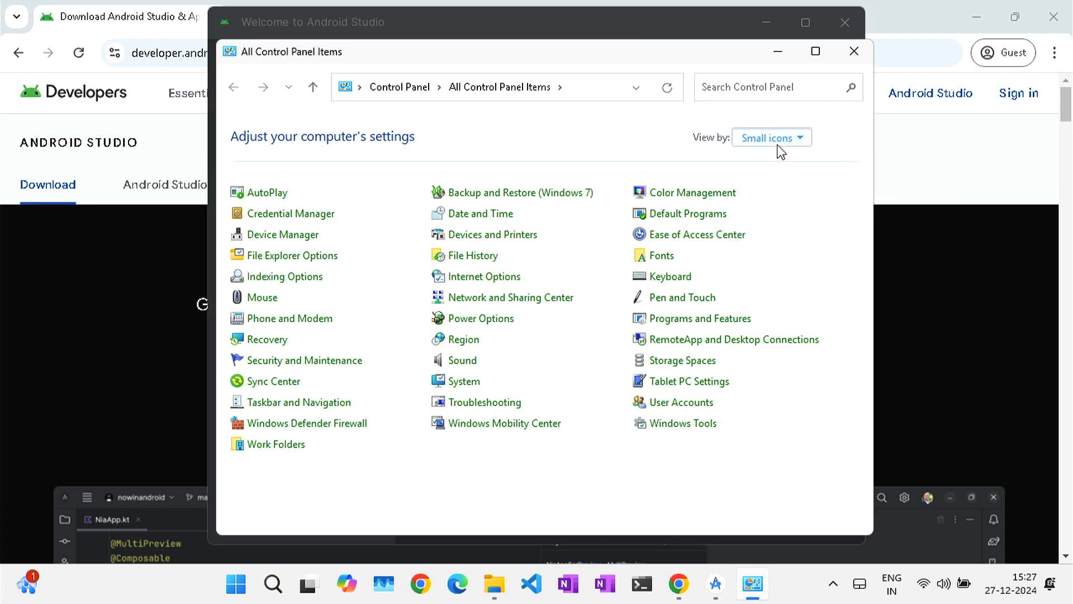
{"action": "left_click", "coordinate": [777, 145]}
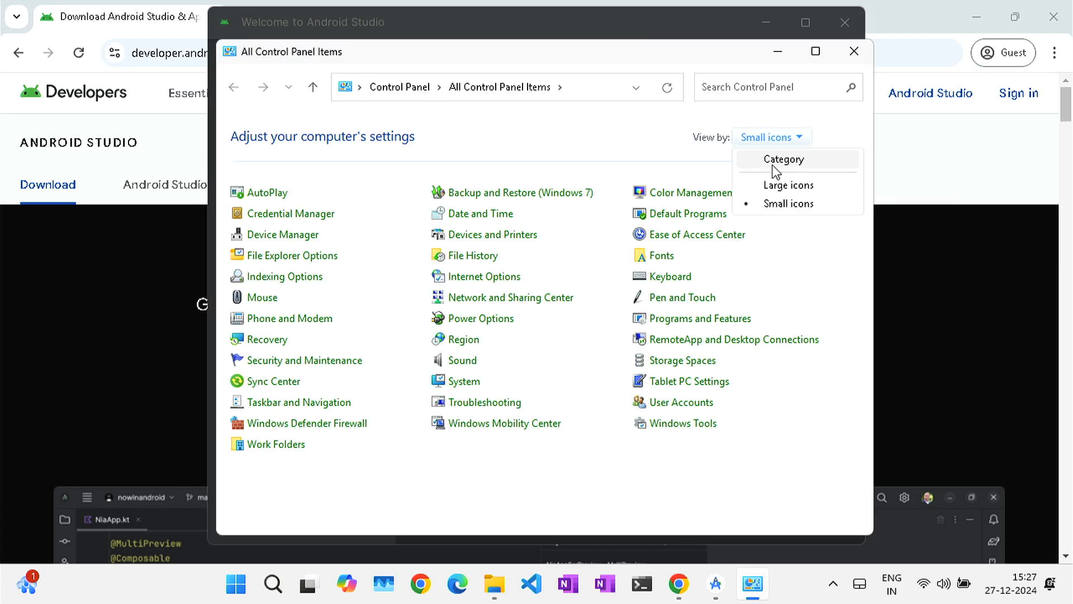
{"action": "left_click", "coordinate": [783, 160]}
{"action": "left_click", "coordinate": [368, 383]}
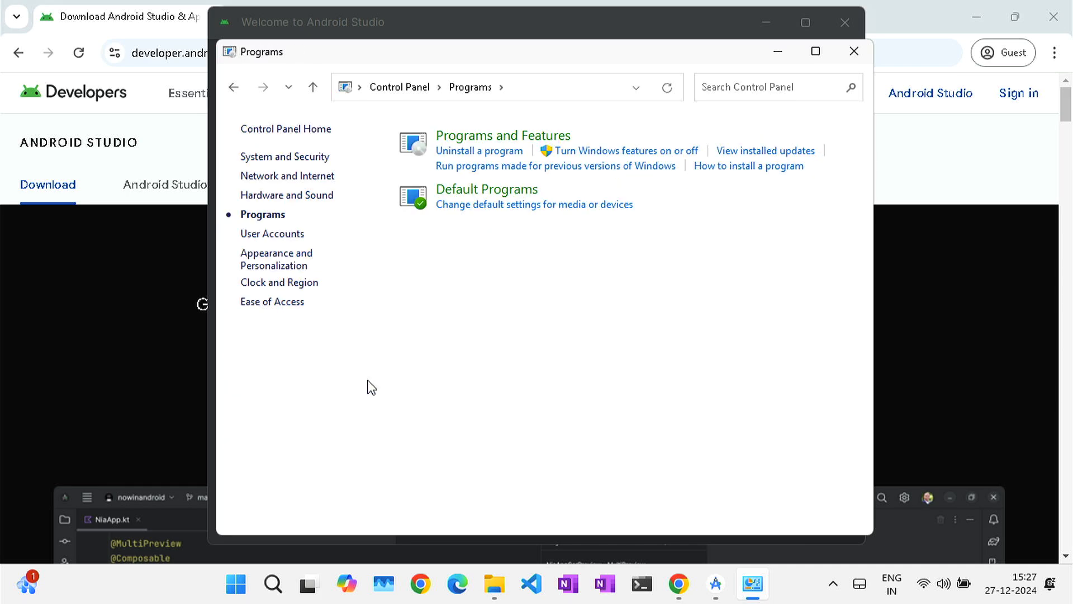
- Turn on the Windows Hypervisor Platform feature in Windows Features and apply the change
{"action": "left_click", "coordinate": [583, 155]}
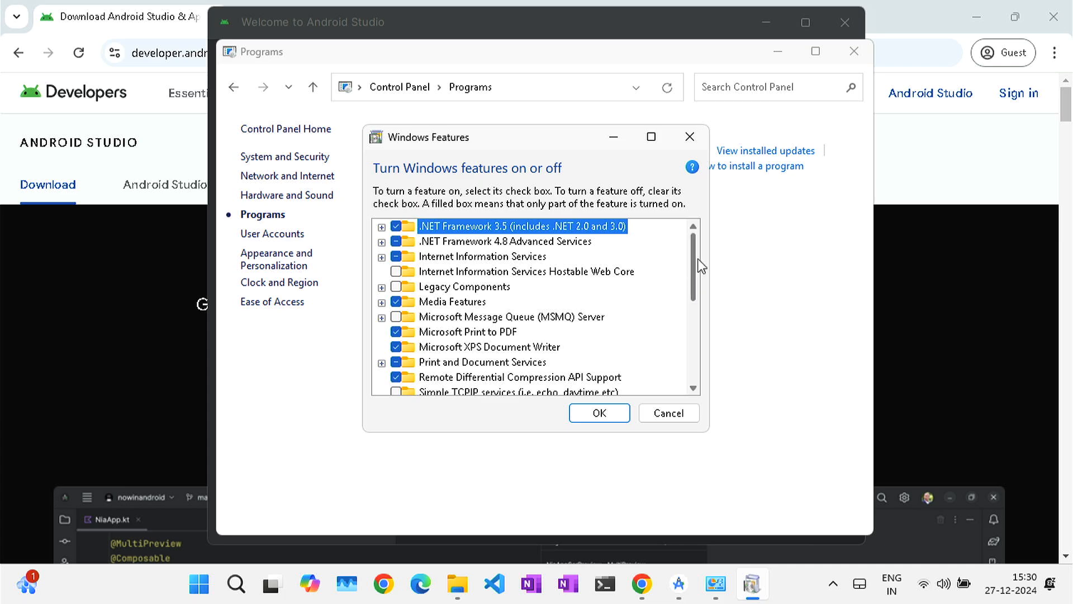
{"action": "left_click_drag", "start_coordinate": [692, 259], "coordinate": [690, 391]}
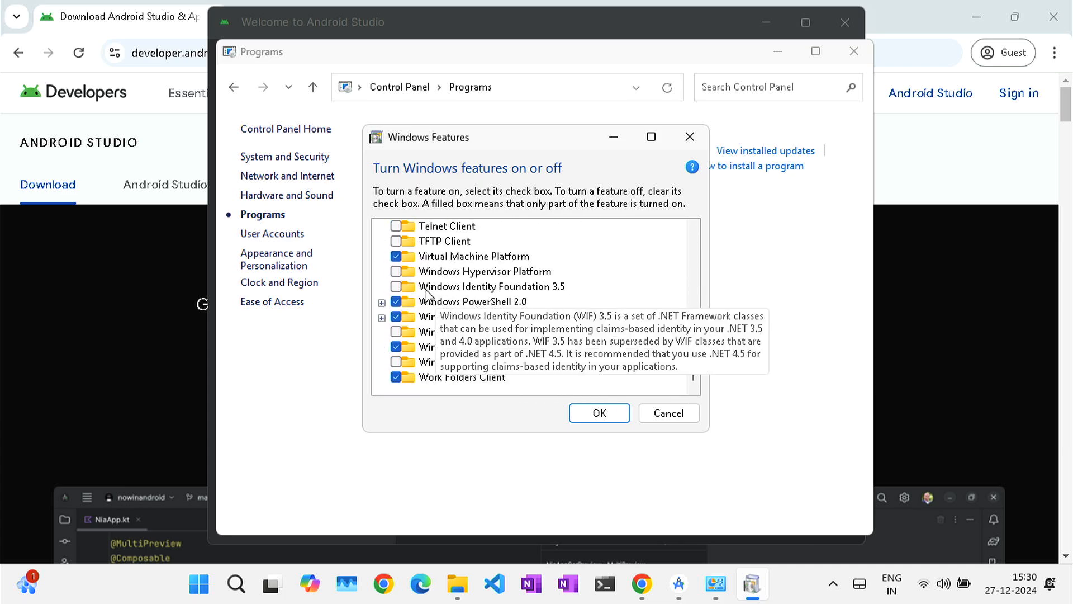
{"action": "left_click", "coordinate": [396, 274]}
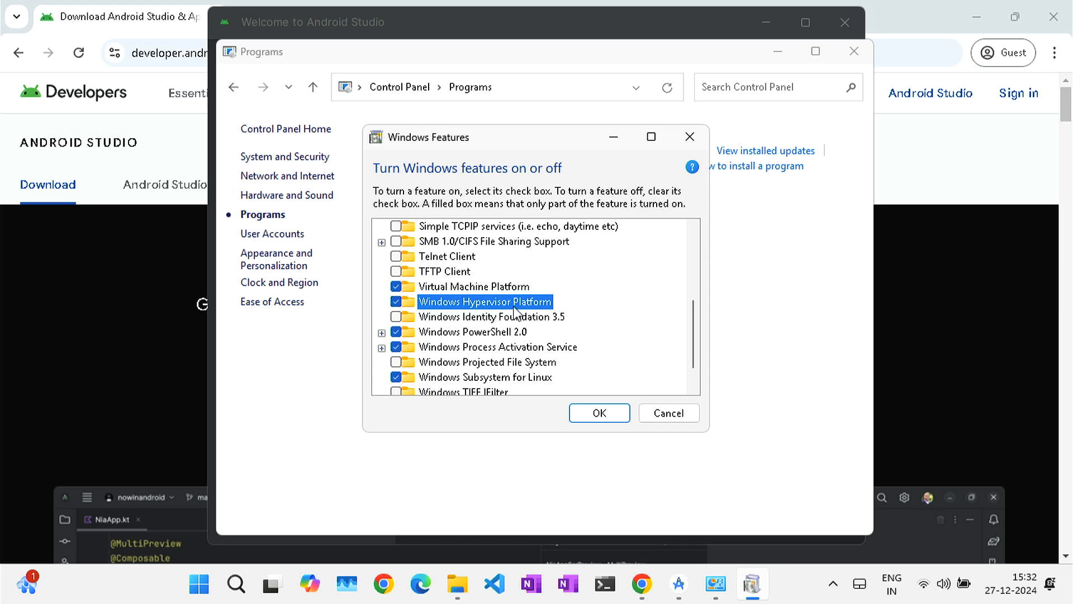
{"action": "left_click", "coordinate": [601, 425]}
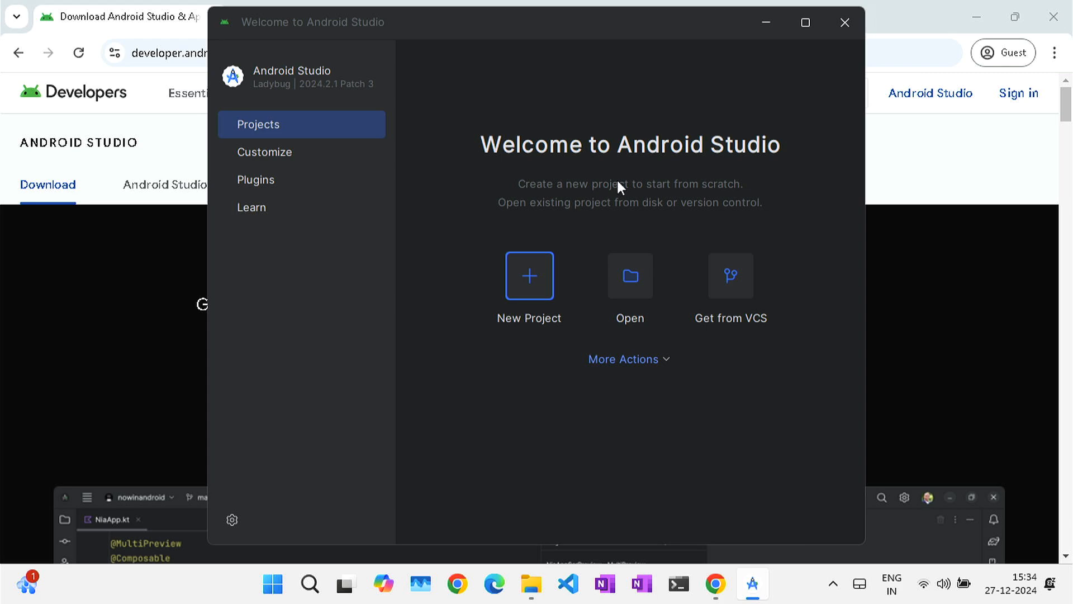
- Open the Virtual Device Manager, allow adb network access through Windows Firewall, and close the Device Manager
{"action": "left_click", "coordinate": [642, 363]}
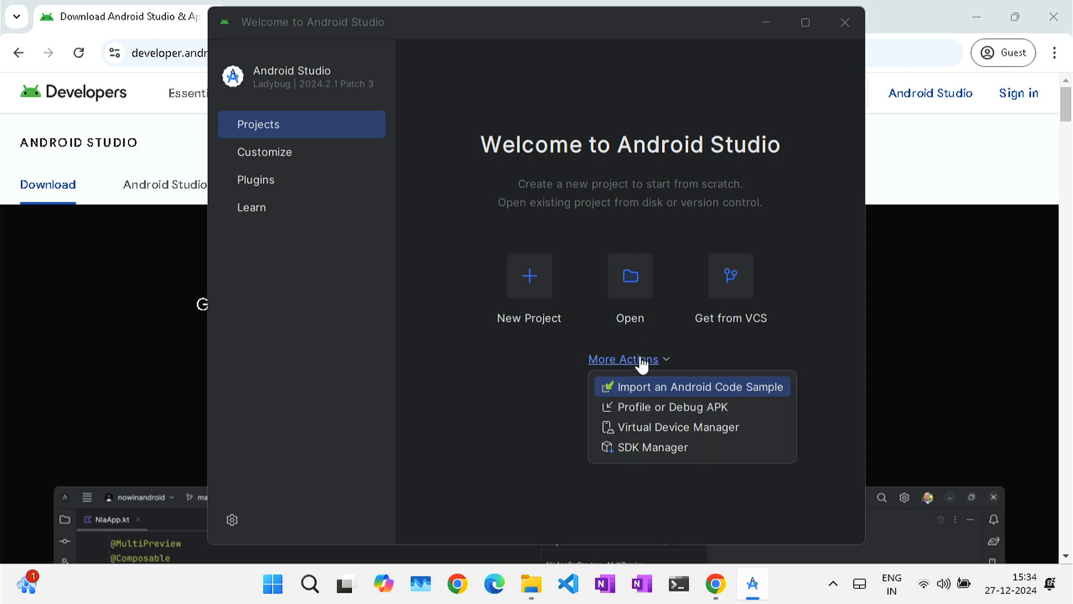
{"action": "left_click", "coordinate": [642, 432]}
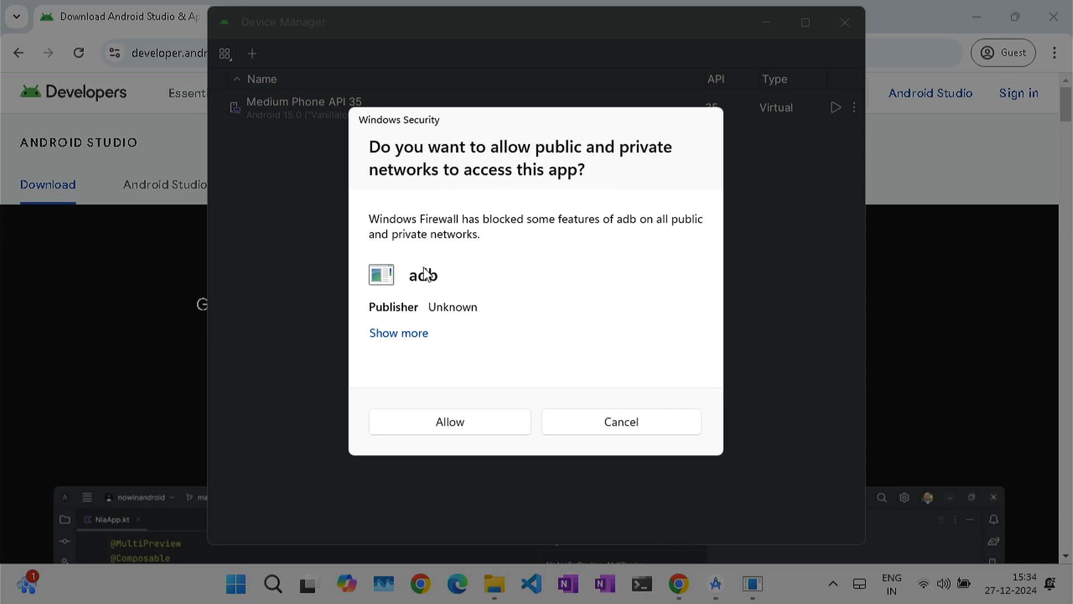
{"action": "left_click", "coordinate": [392, 430]}
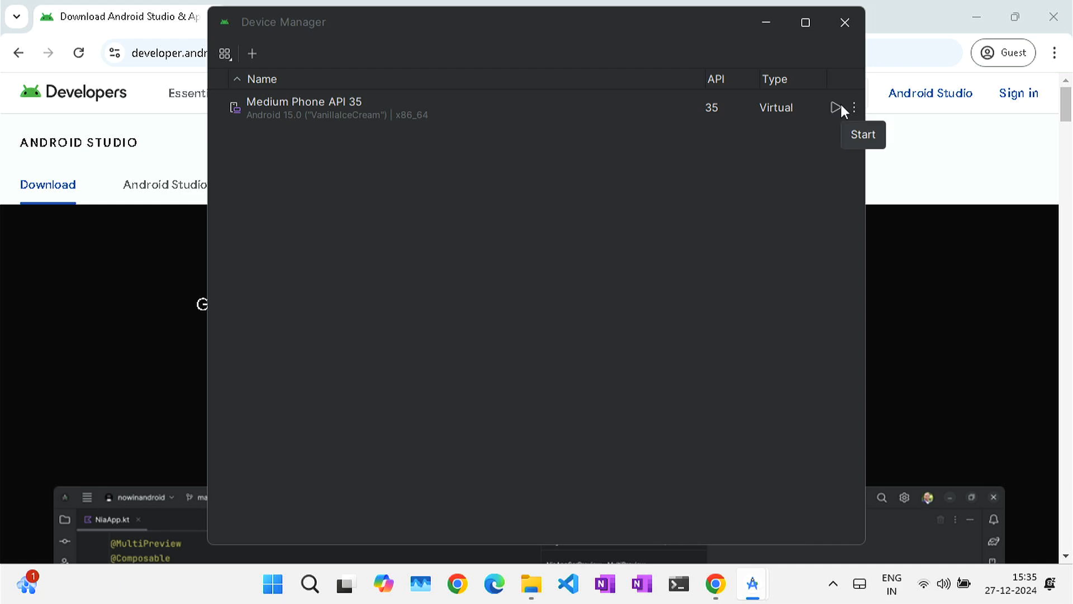
{"action": "left_click", "coordinate": [846, 30]}
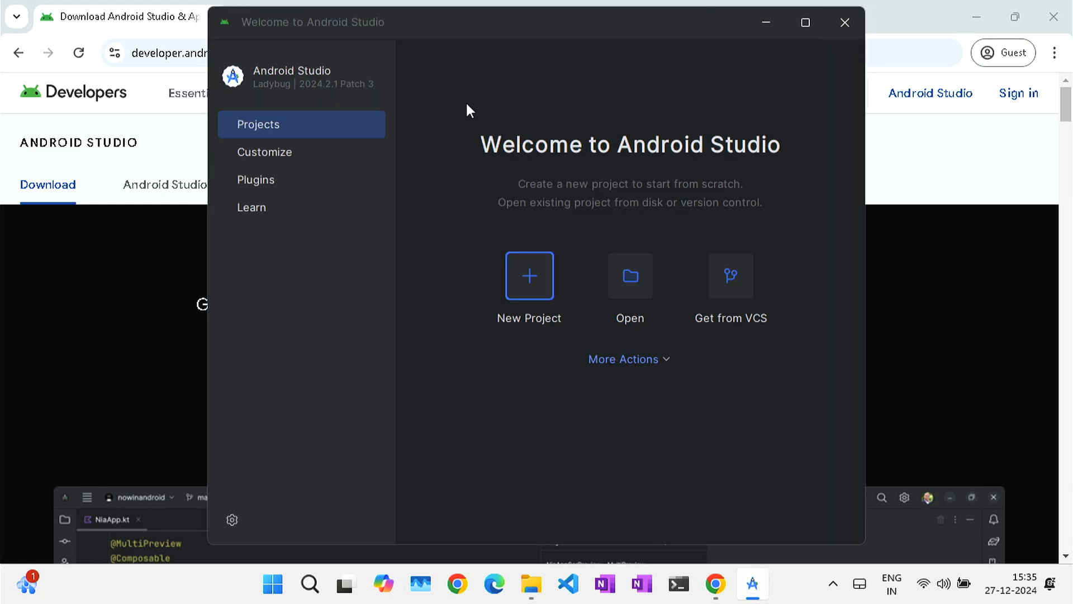
- Install the Flutter plugin, restart Android Studio to apply it, and start a new Flutter project
{"action": "left_click", "coordinate": [261, 175]}
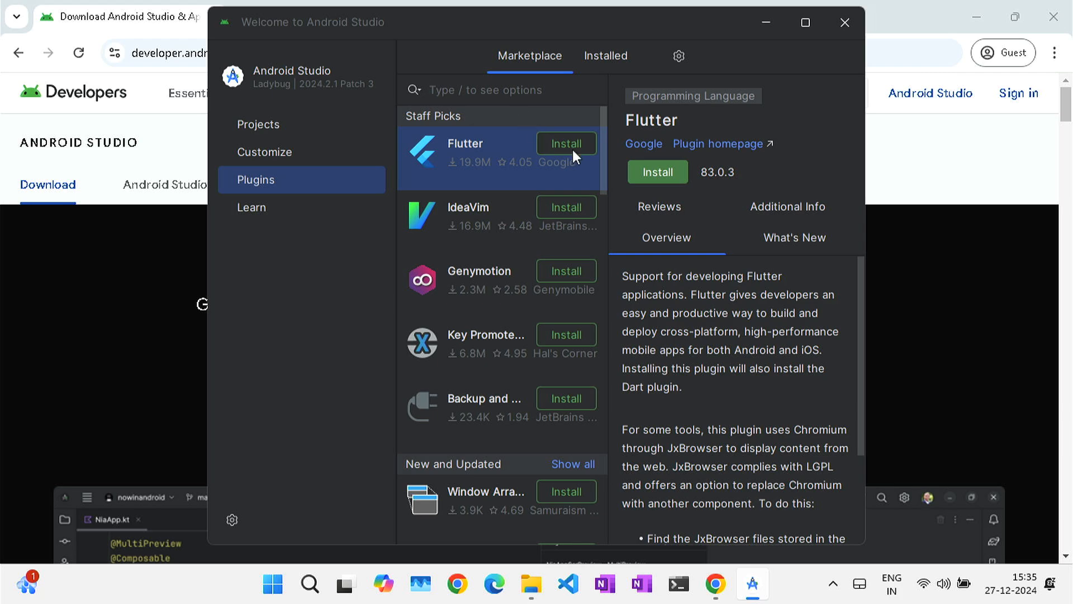
{"action": "left_click", "coordinate": [656, 173]}
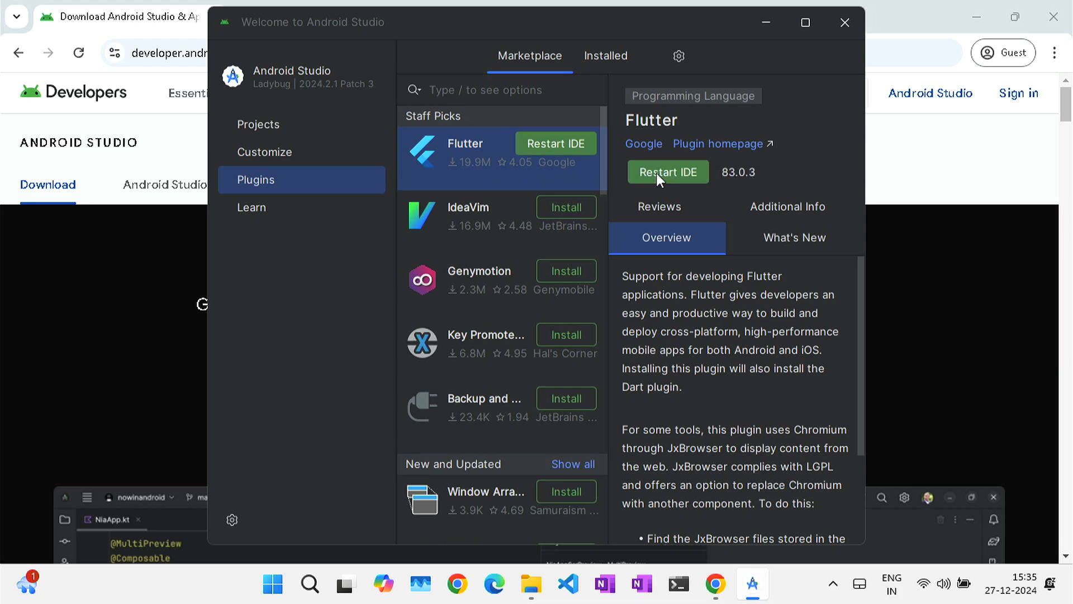
{"action": "left_click", "coordinate": [656, 173]}
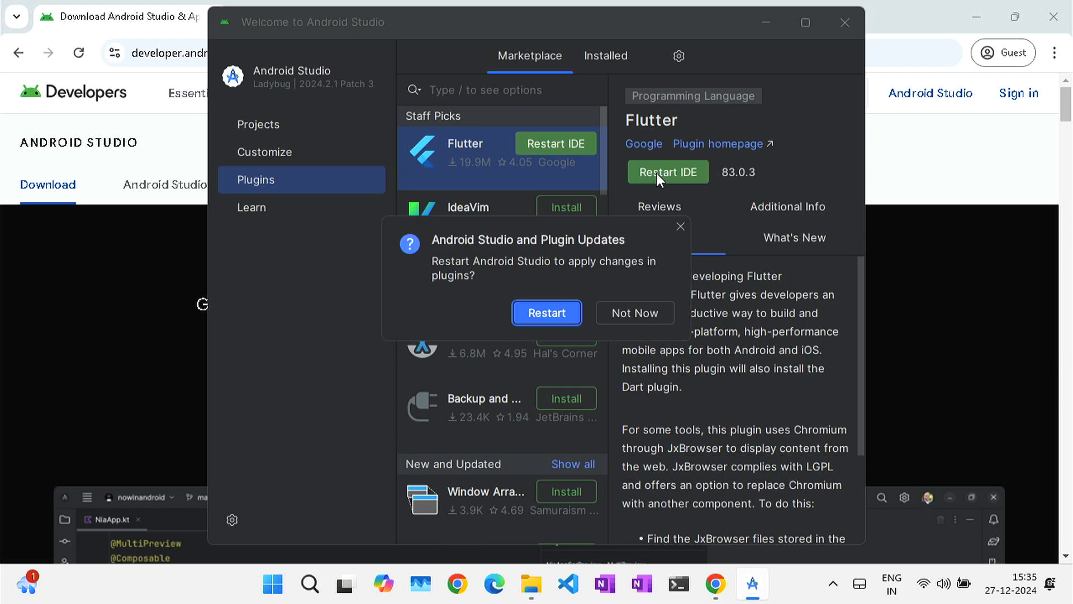
{"action": "left_click", "coordinate": [536, 320]}
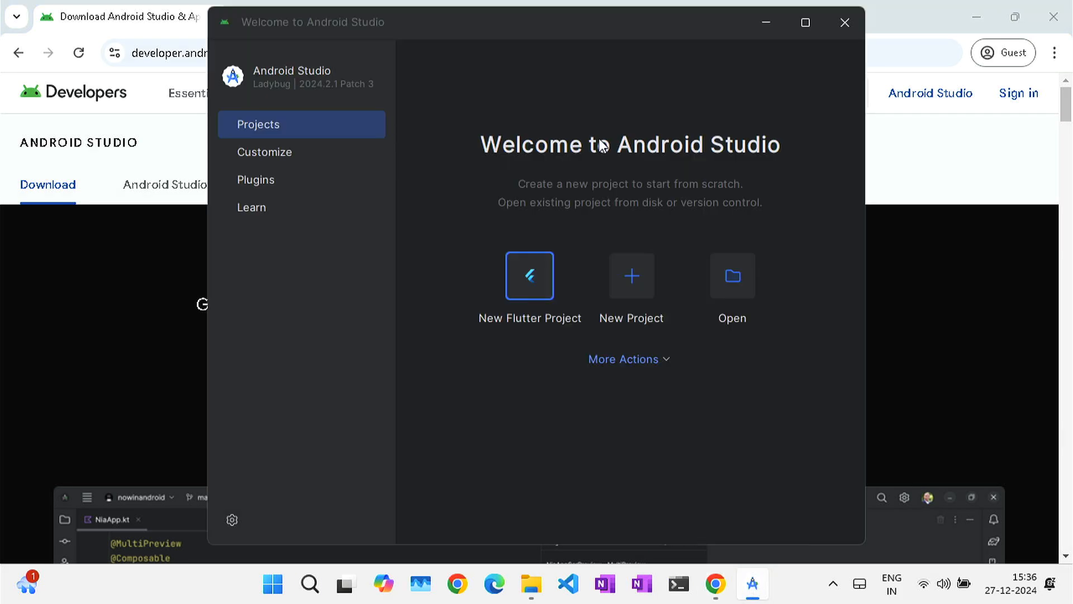
{"action": "left_click", "coordinate": [519, 273]}
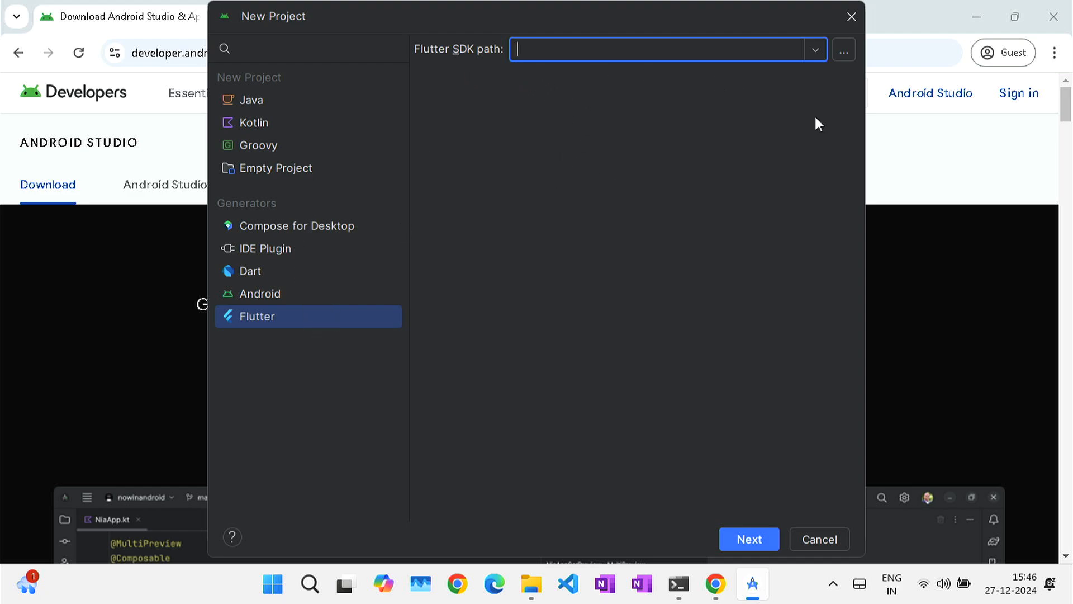
- Switch to Chrome, search for "install flutter" in a new tab and open the Download Flutter SDK result
{"action": "left_click", "coordinate": [934, 20]}
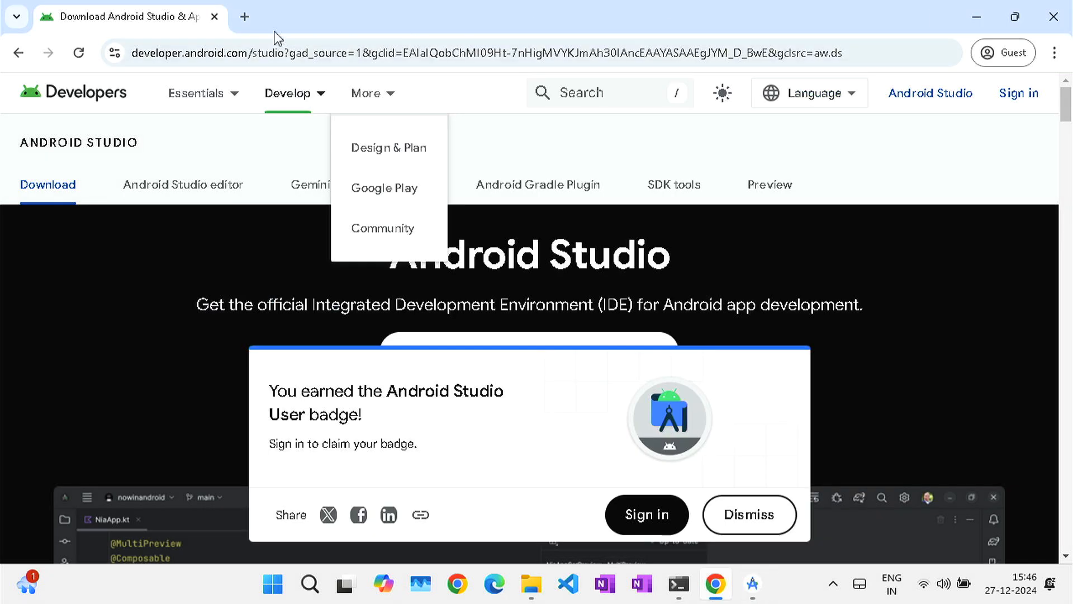
{"action": "left_click", "coordinate": [251, 17]}
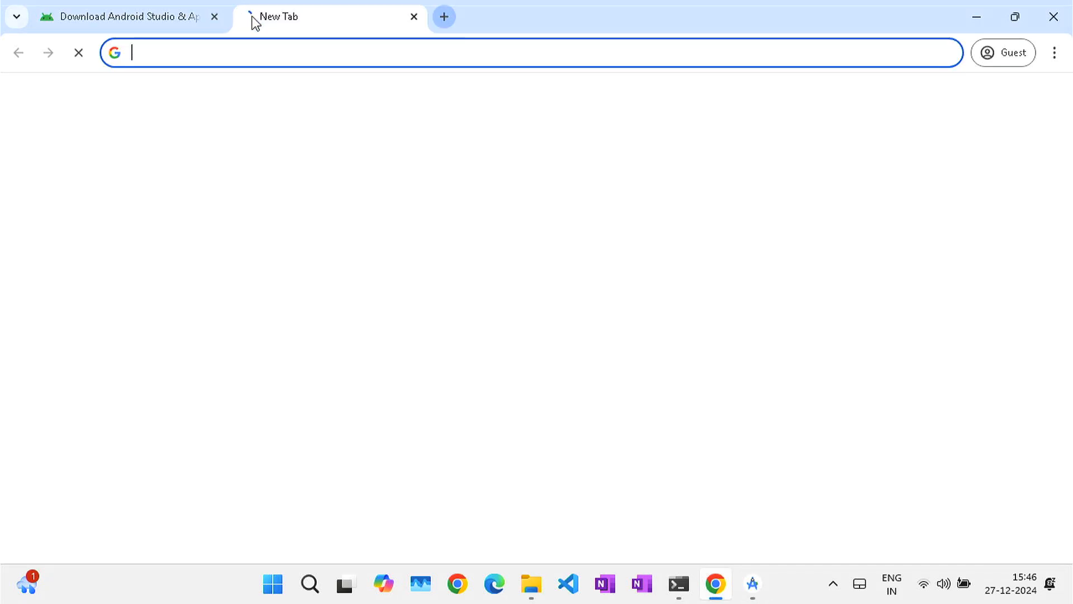
{"action": "type", "text": "install flutter"}
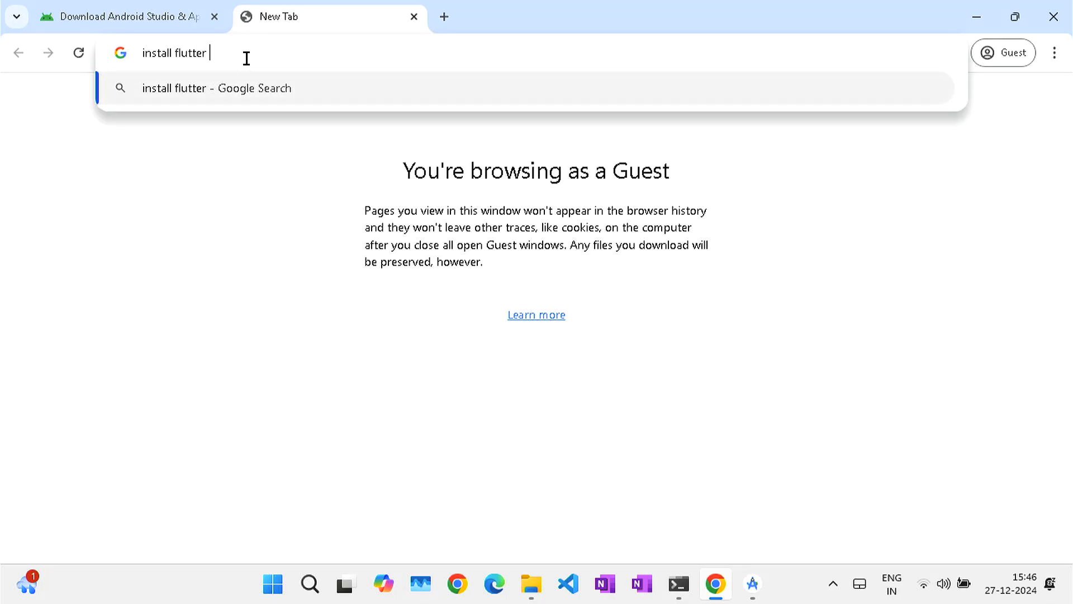
{"action": "key", "text": "Return"}
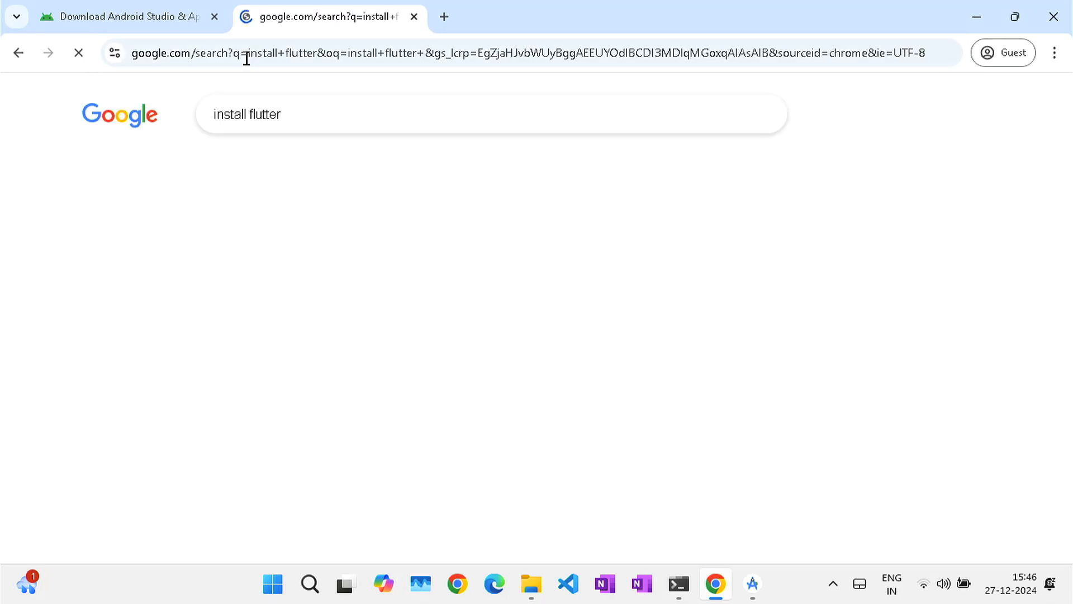
{"action": "left_click", "coordinate": [246, 56]}
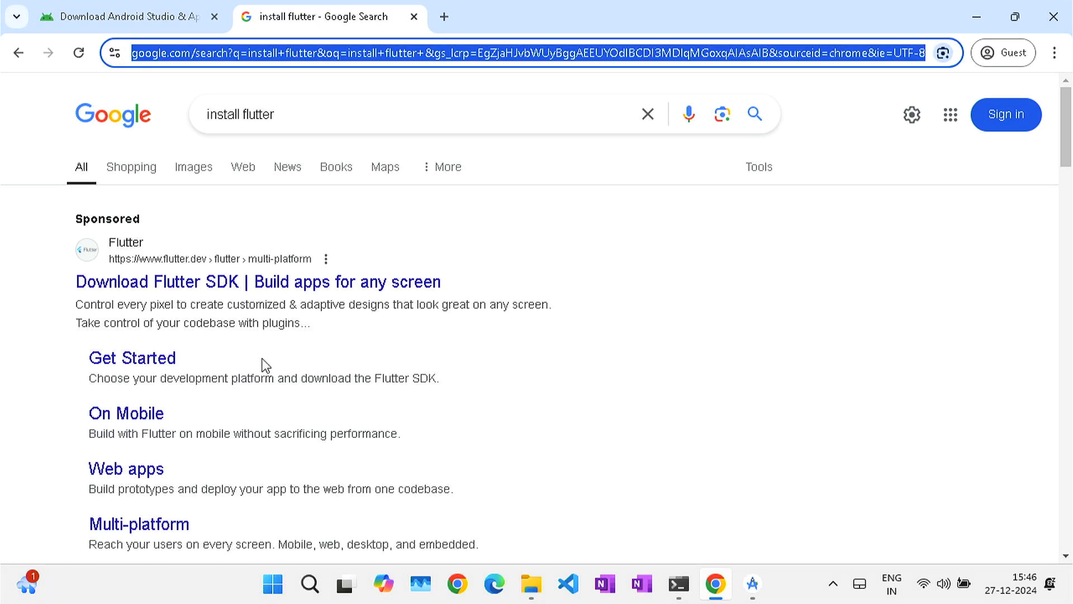
{"action": "left_click", "coordinate": [217, 286]}
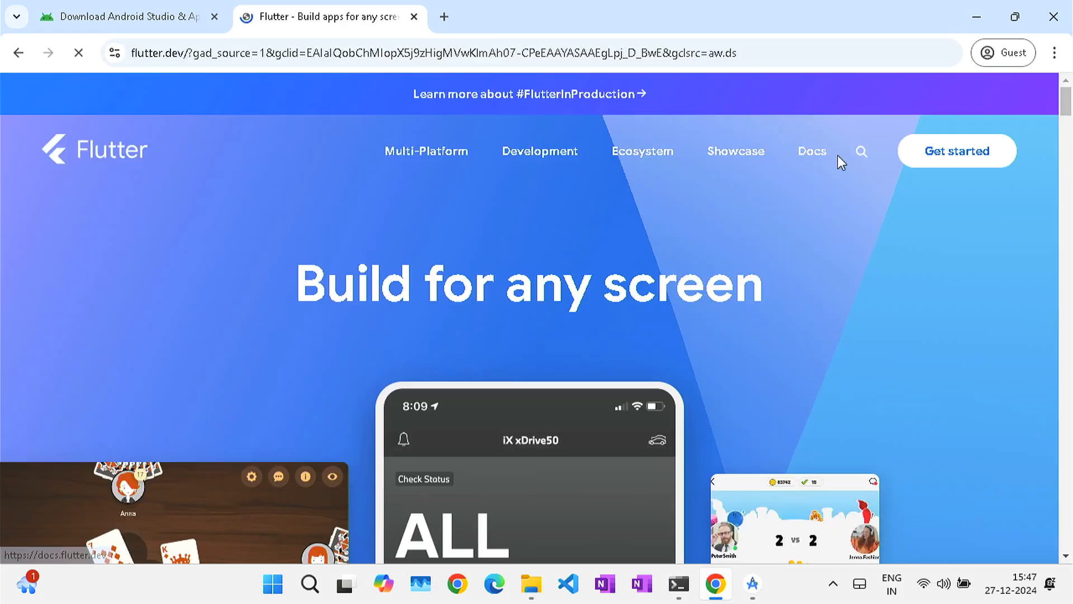
- Open the Install Flutter documentation, choosing Windows as the development platform and Android as the first app type
{"action": "mouse_move", "coordinate": [813, 165]}
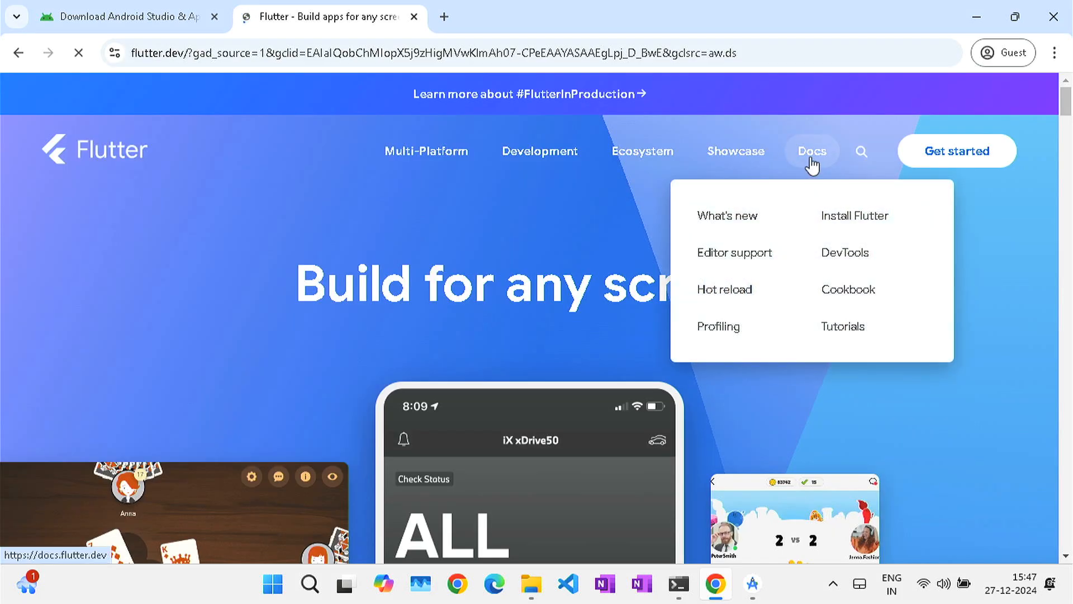
{"action": "left_click", "coordinate": [838, 230]}
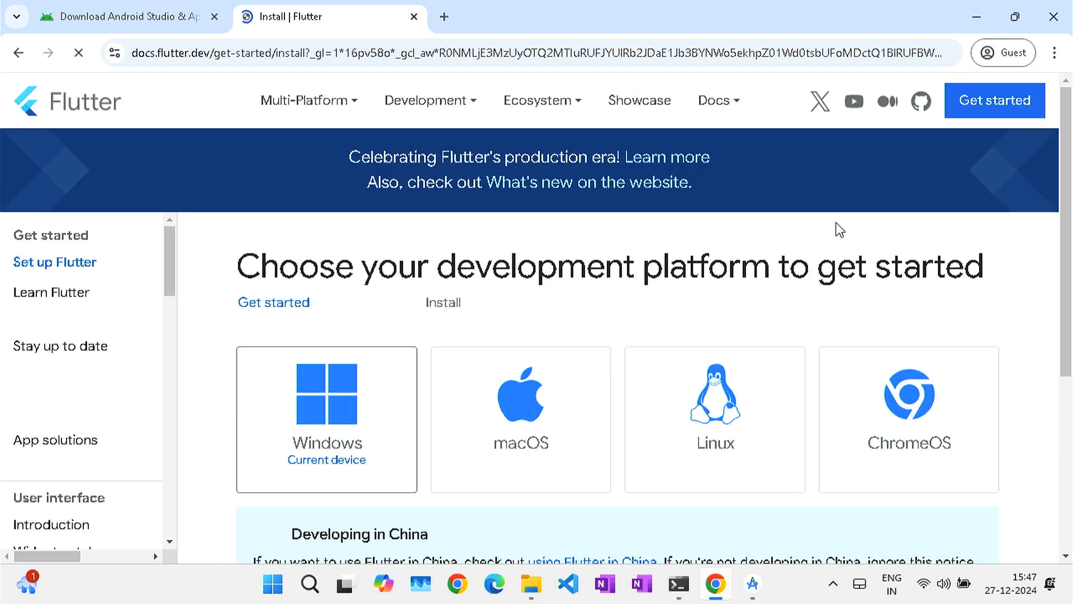
{"action": "left_click", "coordinate": [395, 384]}
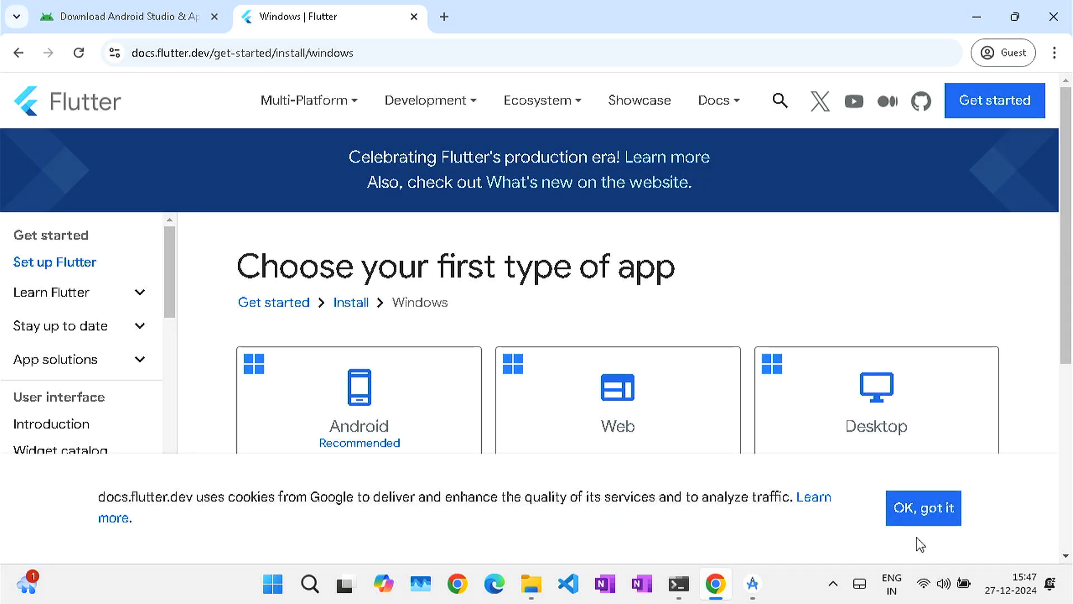
{"action": "left_click", "coordinate": [924, 508]}
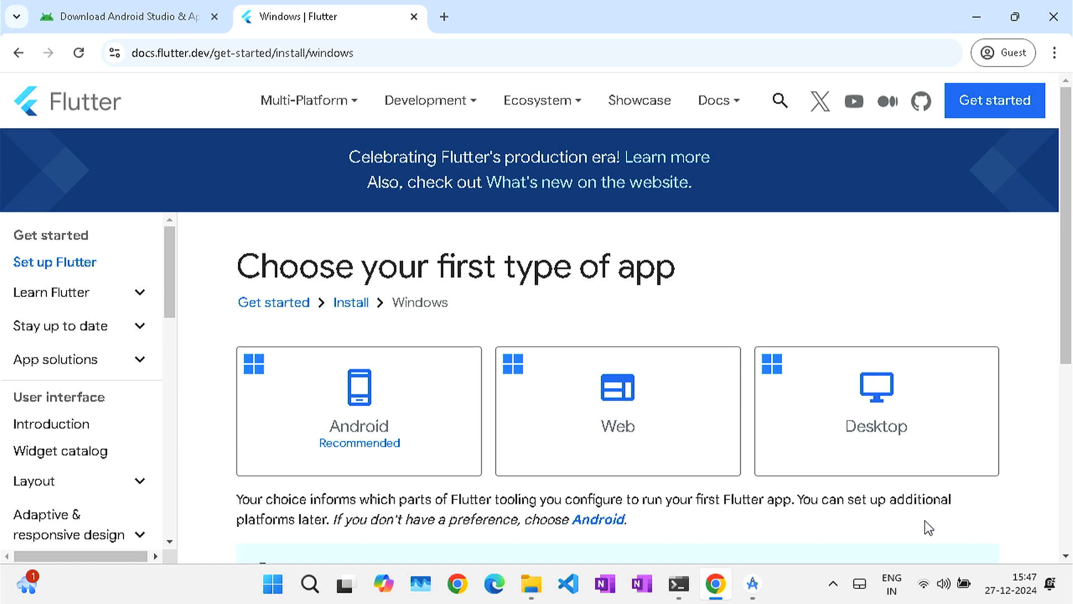
{"action": "left_click", "coordinate": [343, 383]}
- Find the Download and install instructions for the Flutter SDK and save flutter_windows_3.27.1-stable.zip in the Downloads\flutter sdk folder
{"action": "scroll", "coordinate": [344, 382], "scroll_direction": "down", "scroll_amount": 10}
{"action": "scroll", "coordinate": [344, 383], "scroll_direction": "down", "scroll_amount": 3}
{"action": "scroll", "coordinate": [343, 383], "scroll_direction": "down", "scroll_amount": 2}
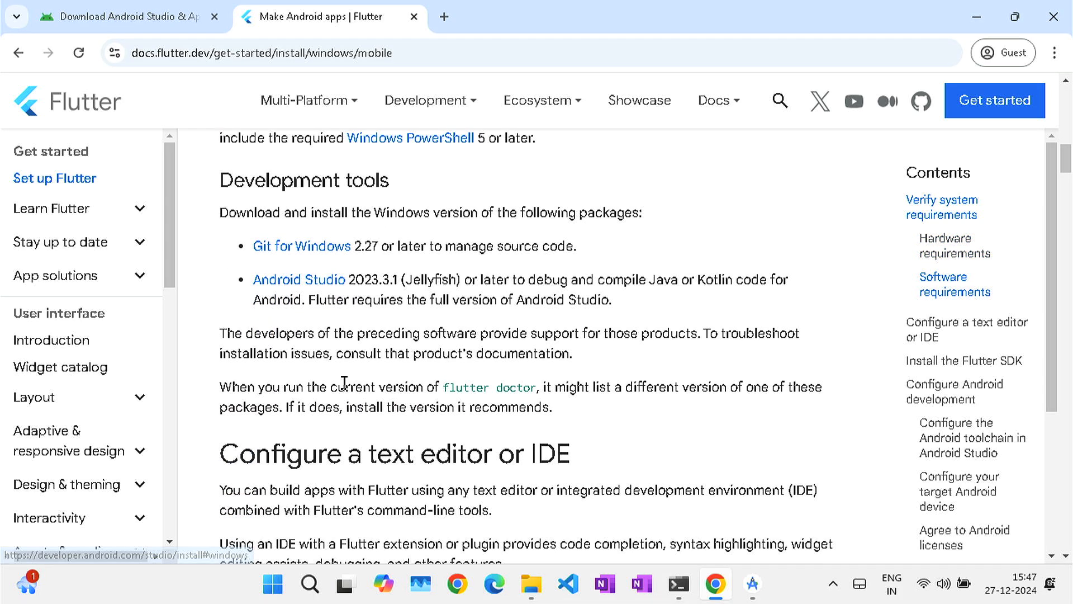
{"action": "scroll", "coordinate": [292, 288], "scroll_direction": "down", "scroll_amount": 4}
{"action": "scroll", "coordinate": [293, 290], "scroll_direction": "down", "scroll_amount": 10}
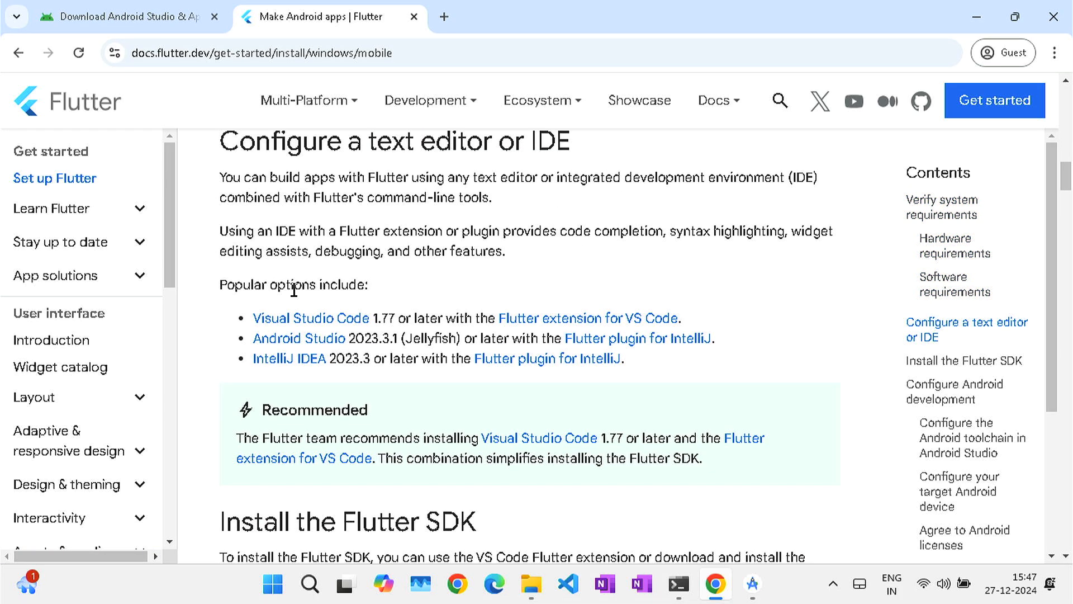
{"action": "scroll", "coordinate": [293, 290], "scroll_direction": "down", "scroll_amount": 2}
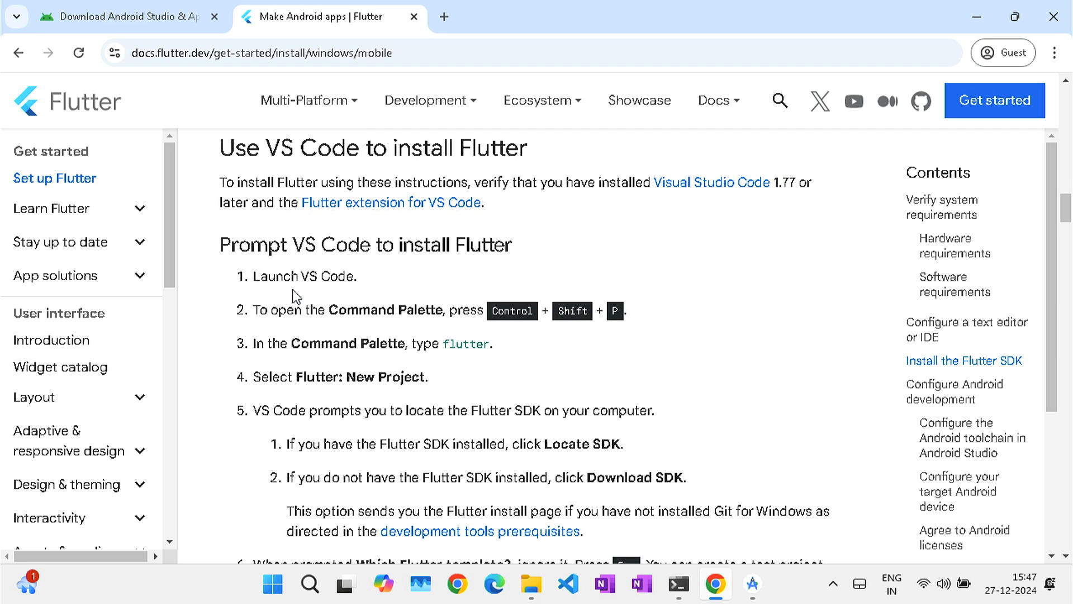
{"action": "scroll", "coordinate": [227, 288], "scroll_direction": "up", "scroll_amount": 4}
{"action": "left_click", "coordinate": [452, 323]}
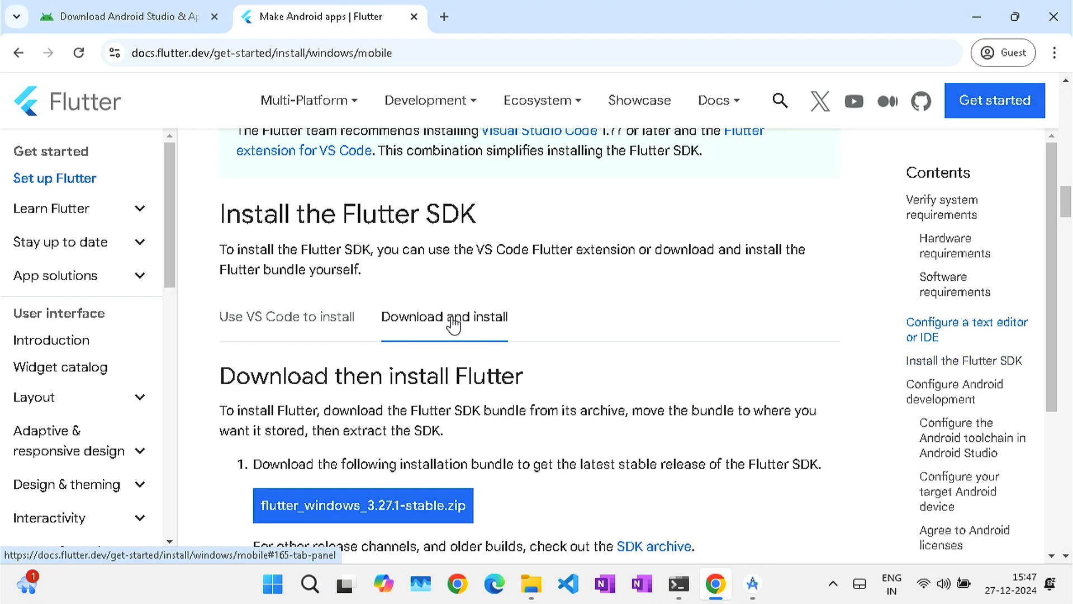
{"action": "left_click", "coordinate": [316, 510]}
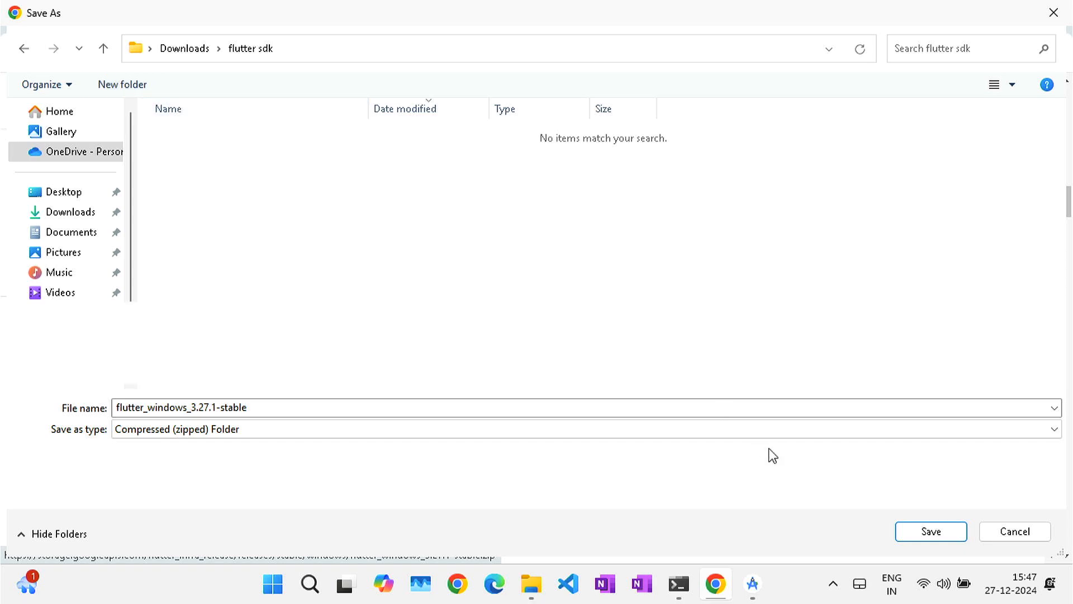
{"action": "left_click", "coordinate": [931, 531]}
{"action": "left_click", "coordinate": [952, 53]}
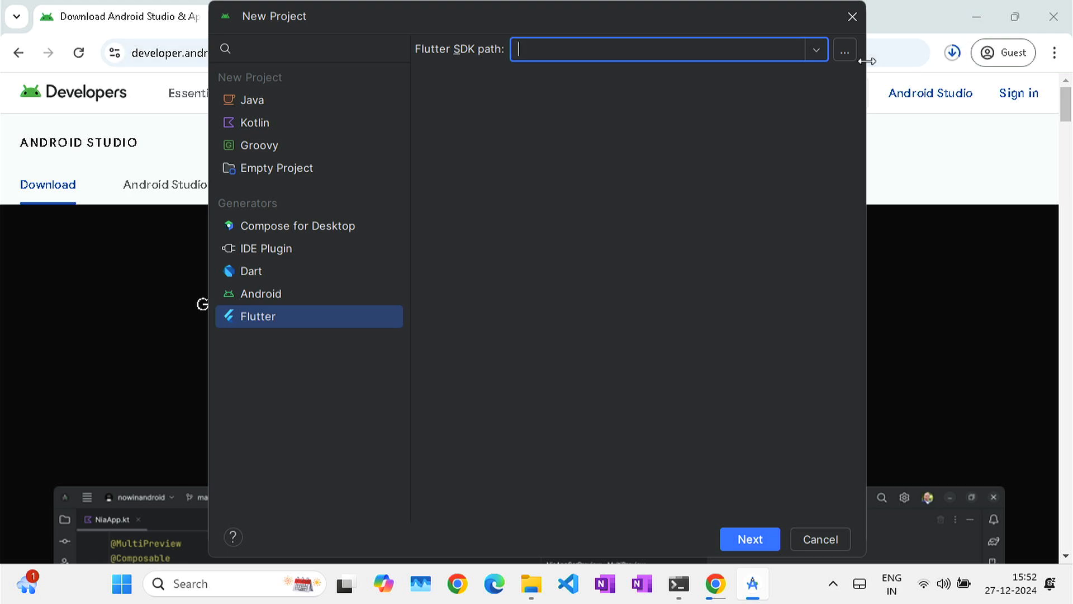
- In Android Studio's new project window, set the Flutter SDK path to the projects\flutterSdk folder and continue to the project settings
{"action": "left_click", "coordinate": [845, 50]}
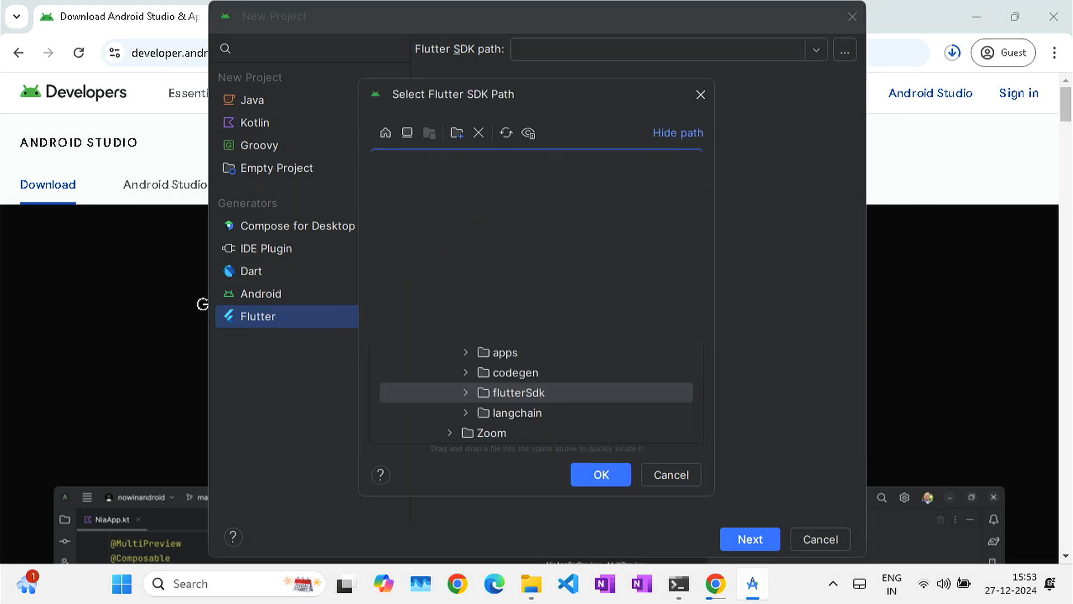
{"action": "left_click", "coordinate": [602, 476]}
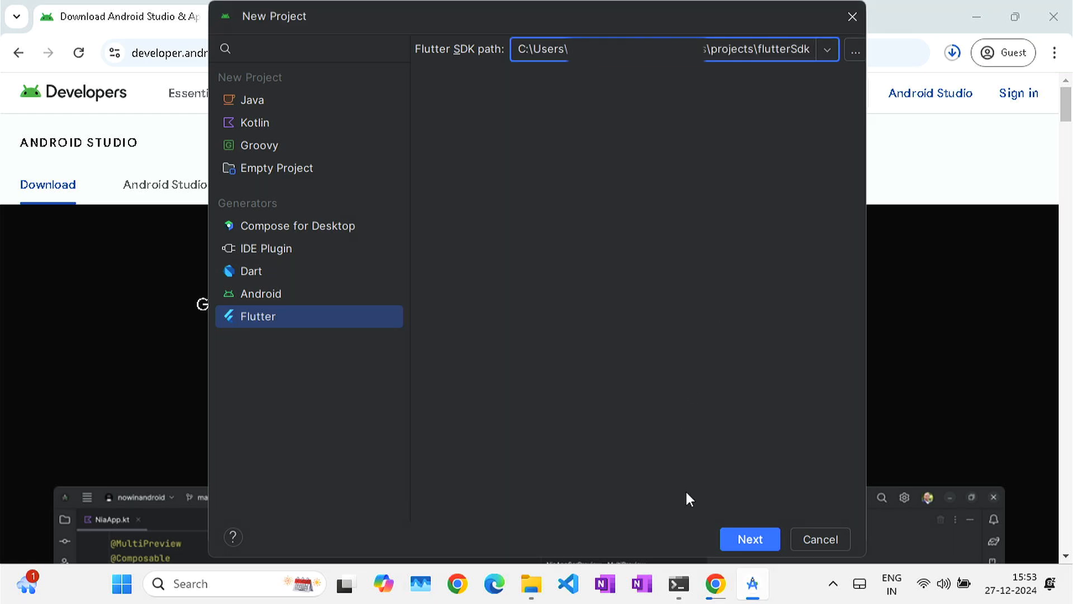
{"action": "left_click", "coordinate": [749, 538]}
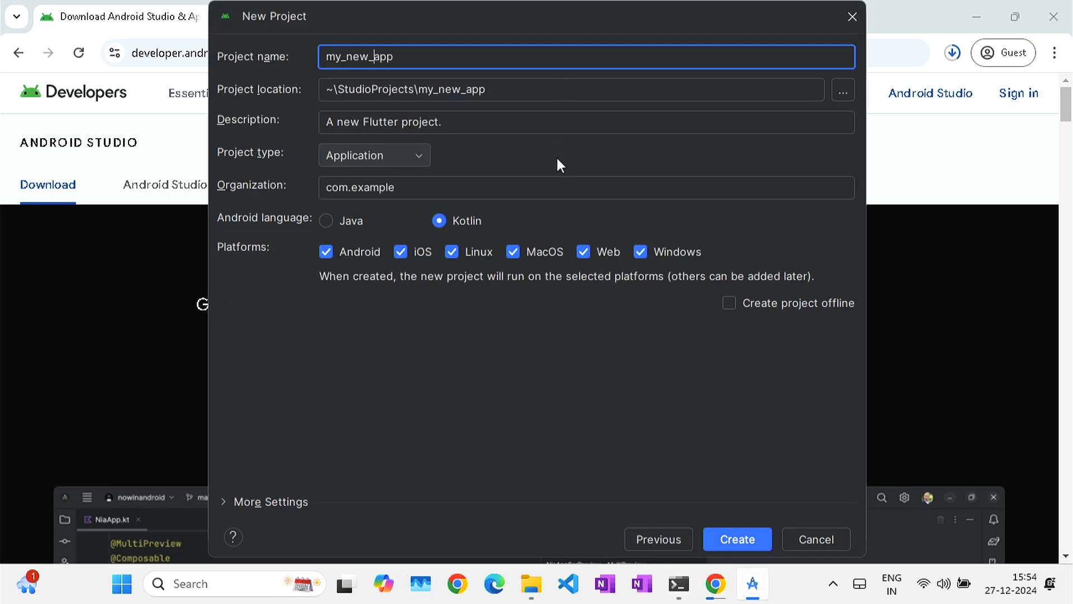
- Create the Flutter application project my_new_app with organization com.example, Kotlin as the Android language and all platforms selected
{"action": "left_click", "coordinate": [541, 190]}
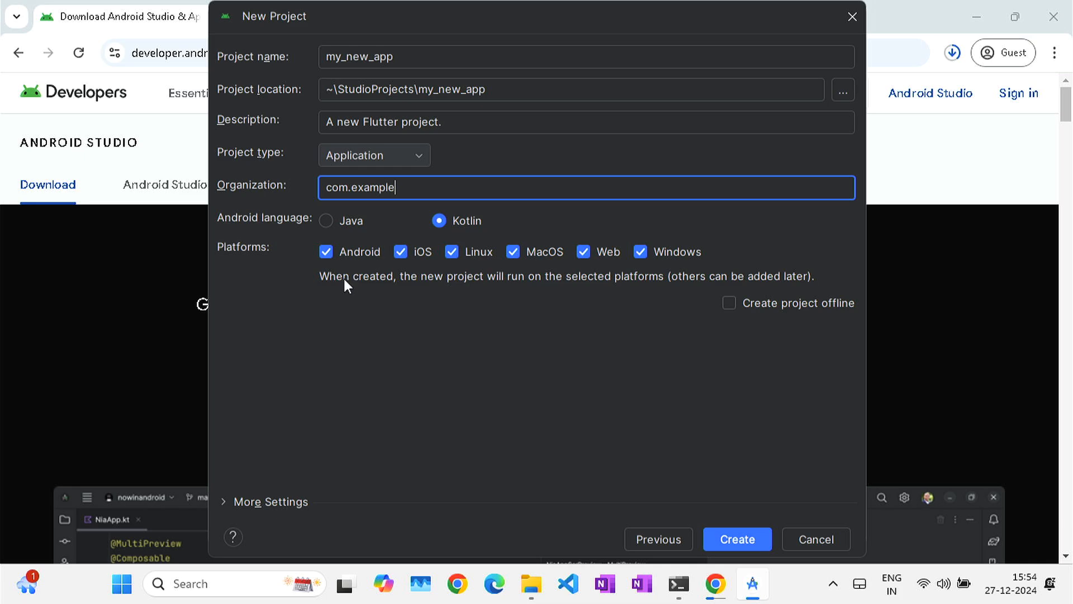
{"action": "left_click", "coordinate": [730, 543]}
{"action": "left_click", "coordinate": [737, 539]}
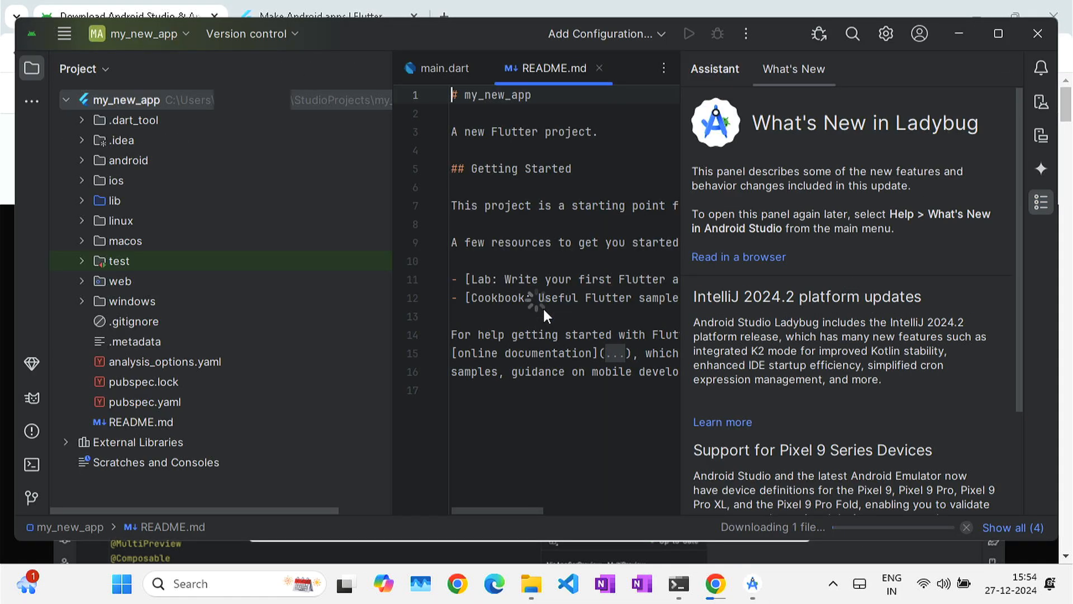
- Open main.dart and look through the generated Flutter app code
{"action": "left_click", "coordinate": [447, 69]}
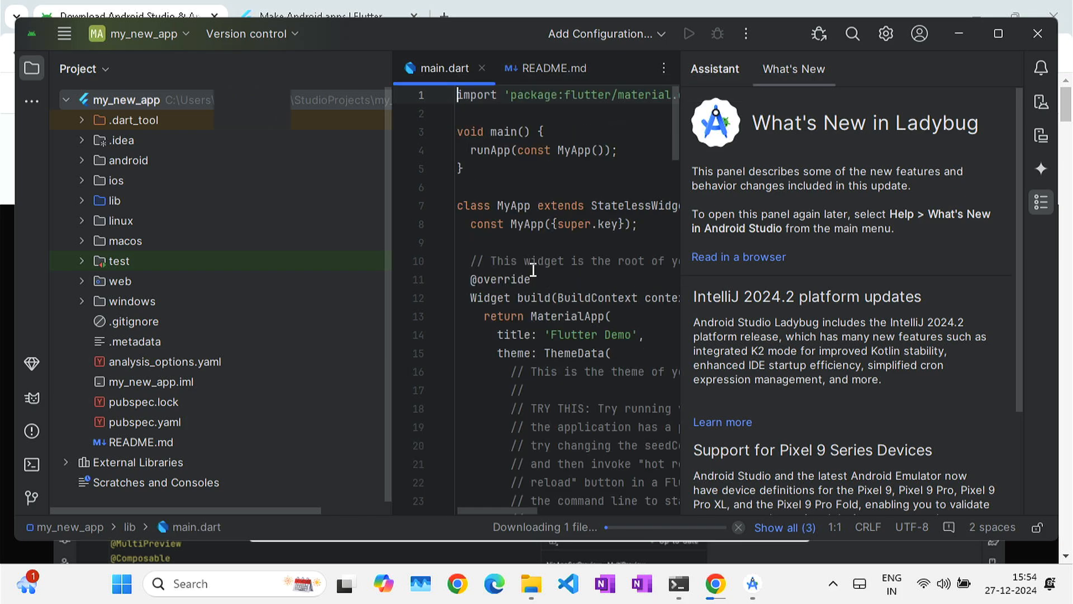
{"action": "scroll", "coordinate": [533, 270], "scroll_direction": "down", "scroll_amount": 7}
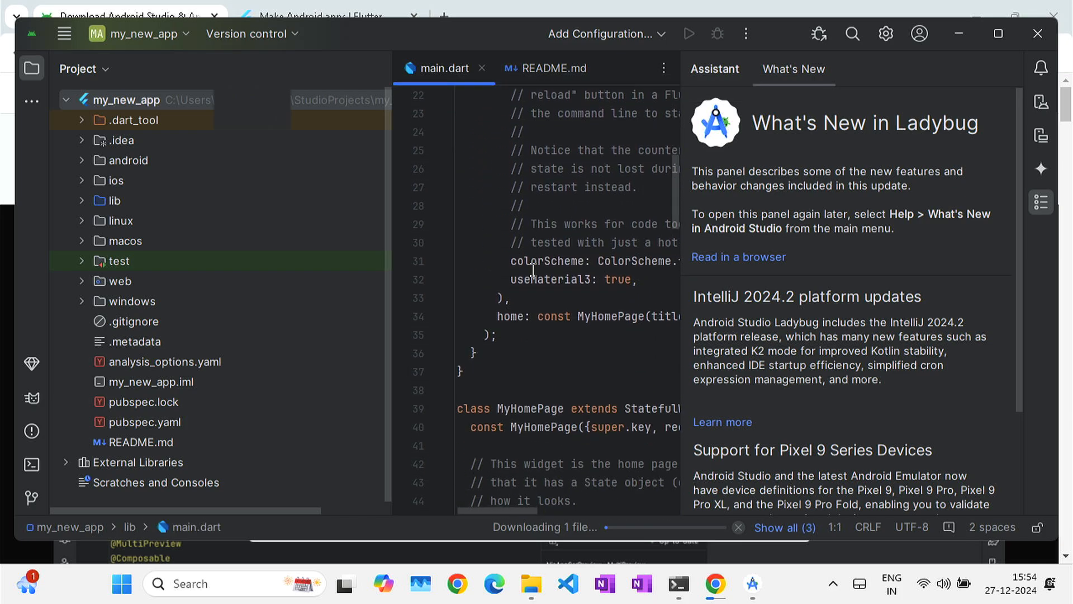
{"action": "scroll", "coordinate": [532, 270], "scroll_direction": "down", "scroll_amount": 4}
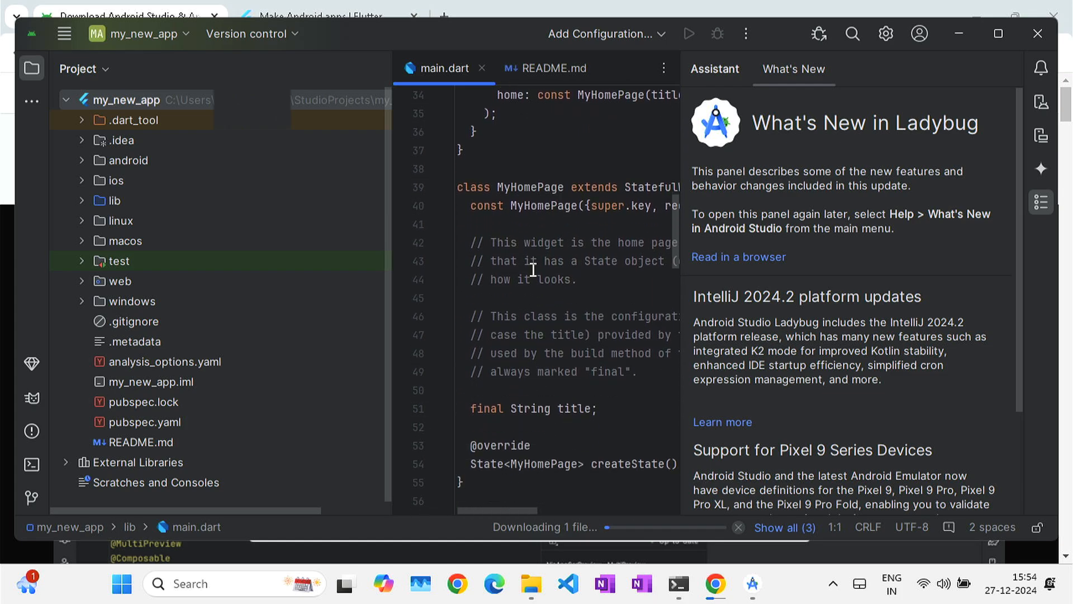
{"action": "scroll", "coordinate": [533, 270], "scroll_direction": "down", "scroll_amount": 5}
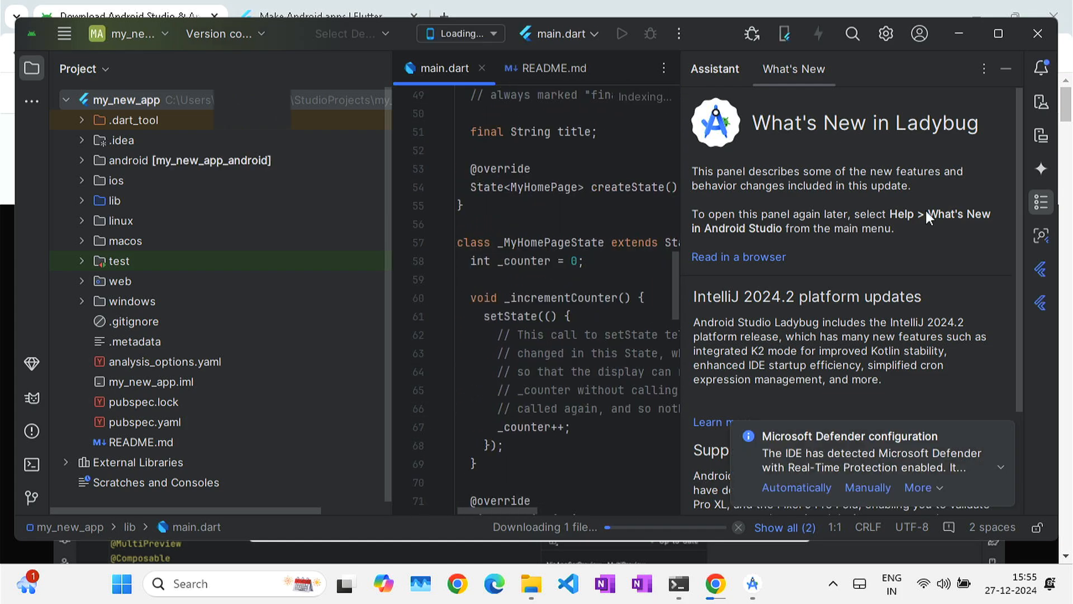
- Start the Medium Phone API 35 virtual device from the Device Manager and show the Running Devices view
{"action": "left_click", "coordinate": [1049, 111]}
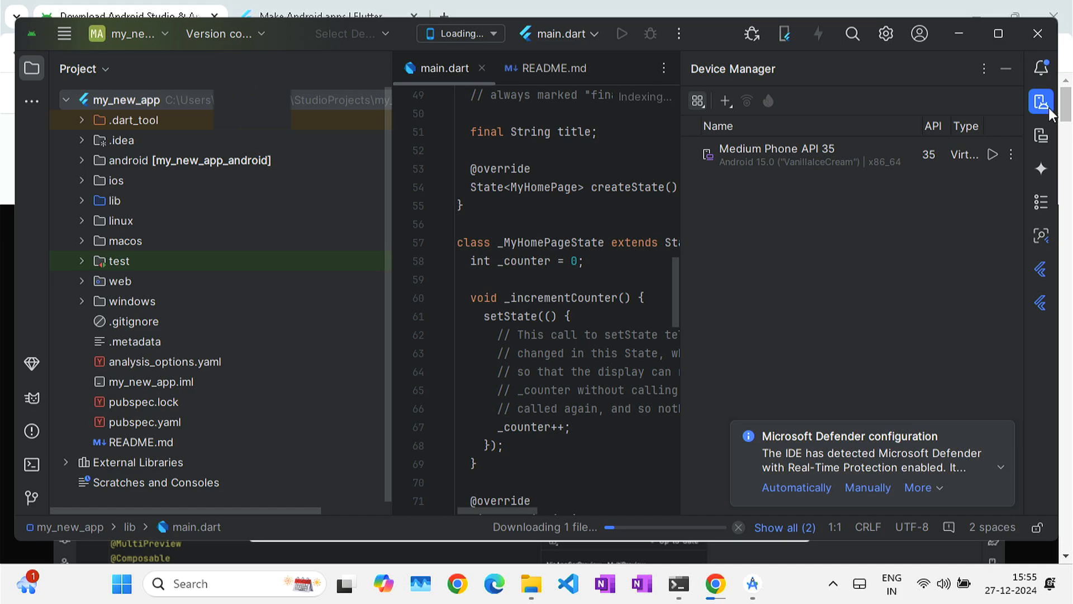
{"action": "left_click", "coordinate": [992, 155]}
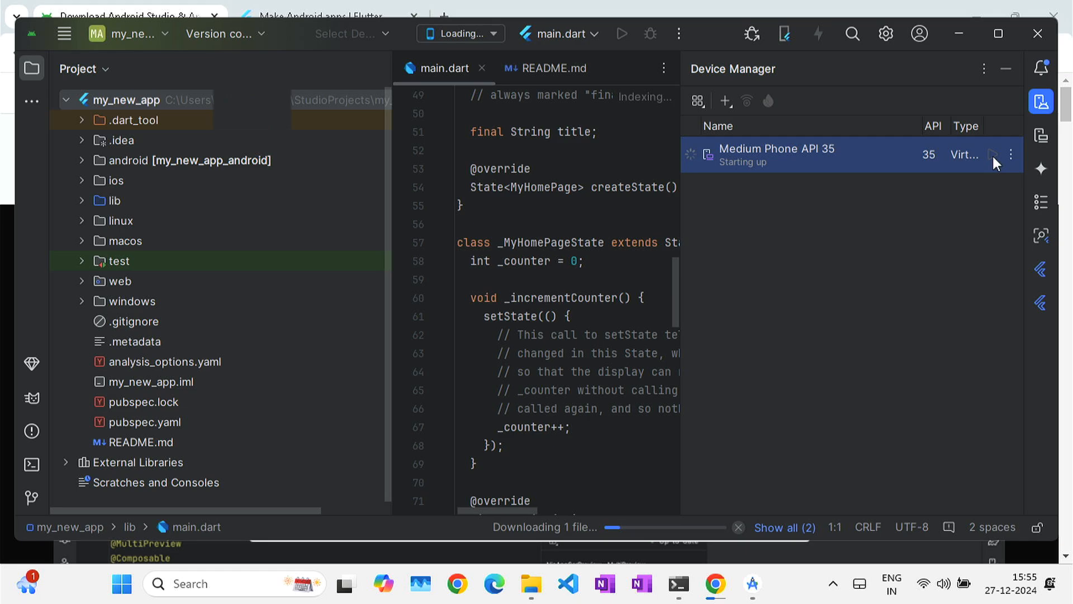
{"action": "left_click", "coordinate": [1041, 136]}
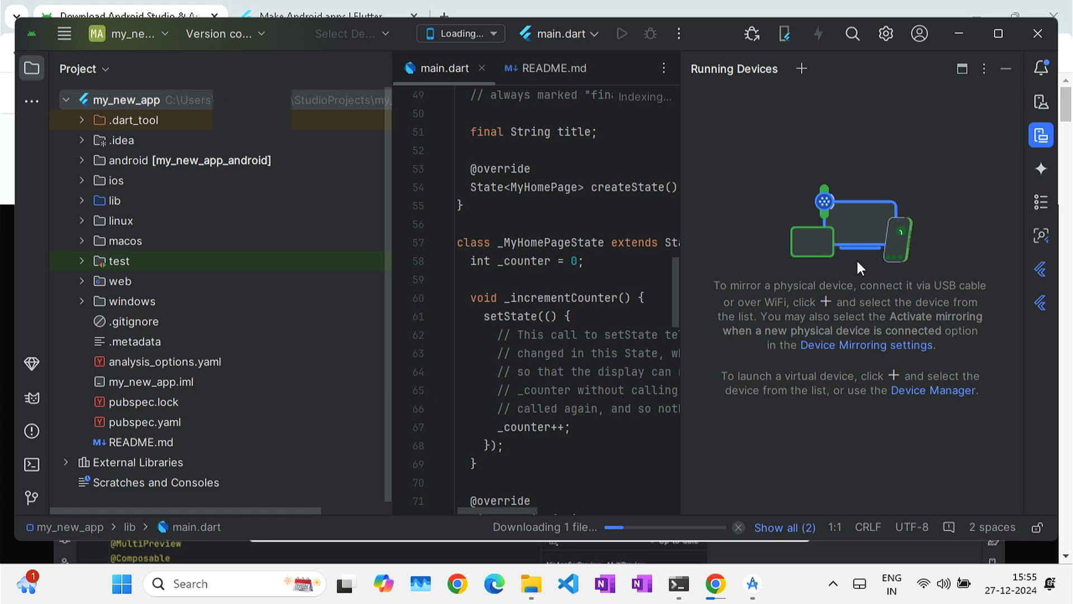
- Select Chrome (web) as the target device and run main.dart on it
{"action": "left_click", "coordinate": [445, 34]}
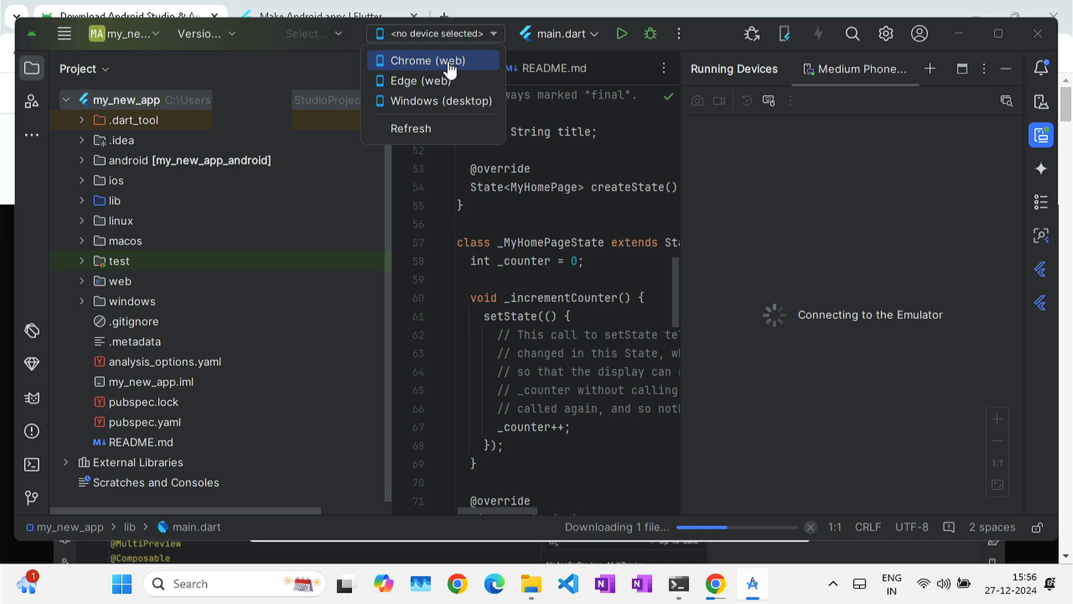
{"action": "left_click", "coordinate": [510, 354]}
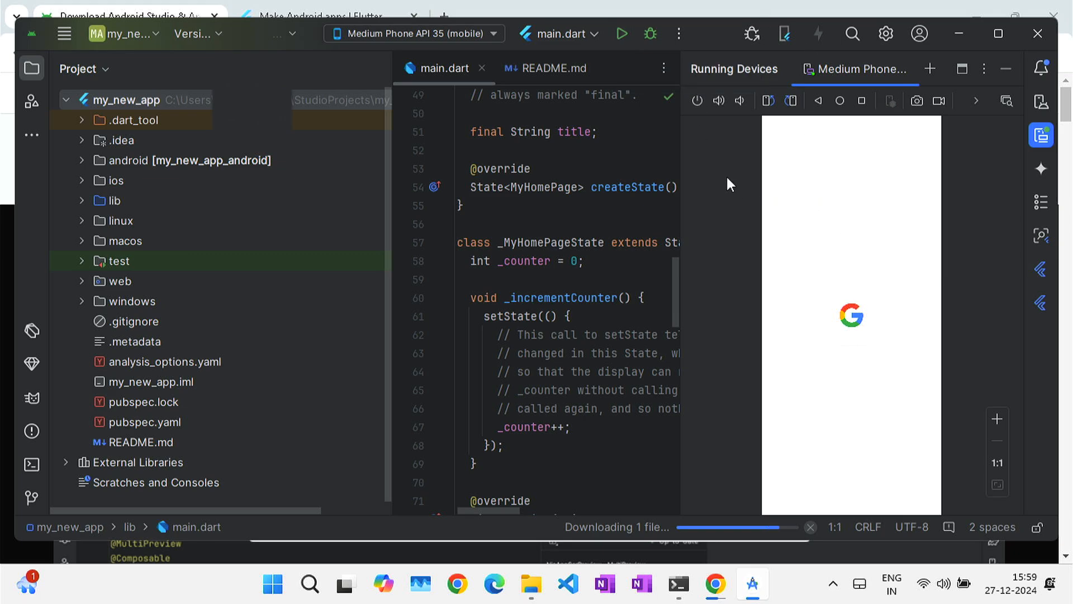
{"action": "left_click", "coordinate": [492, 34]}
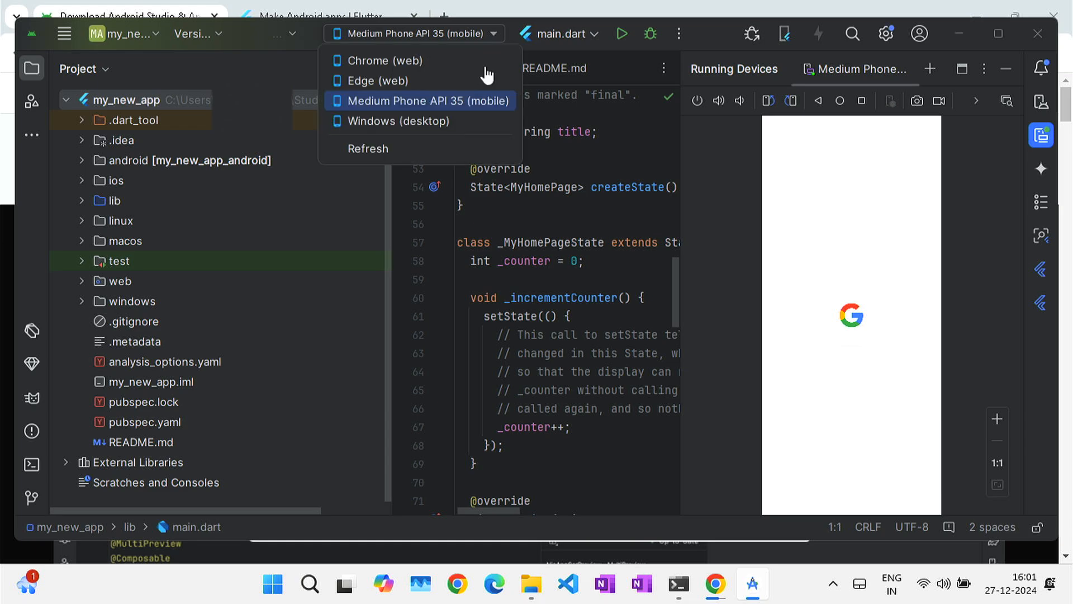
{"action": "left_click", "coordinate": [423, 59]}
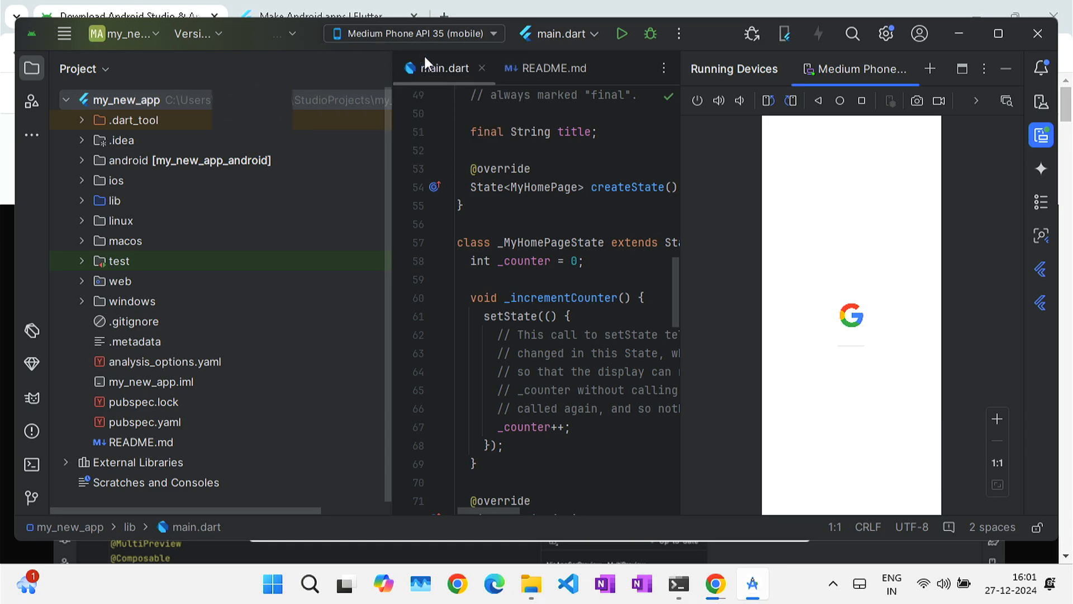
{"action": "left_click", "coordinate": [622, 34]}
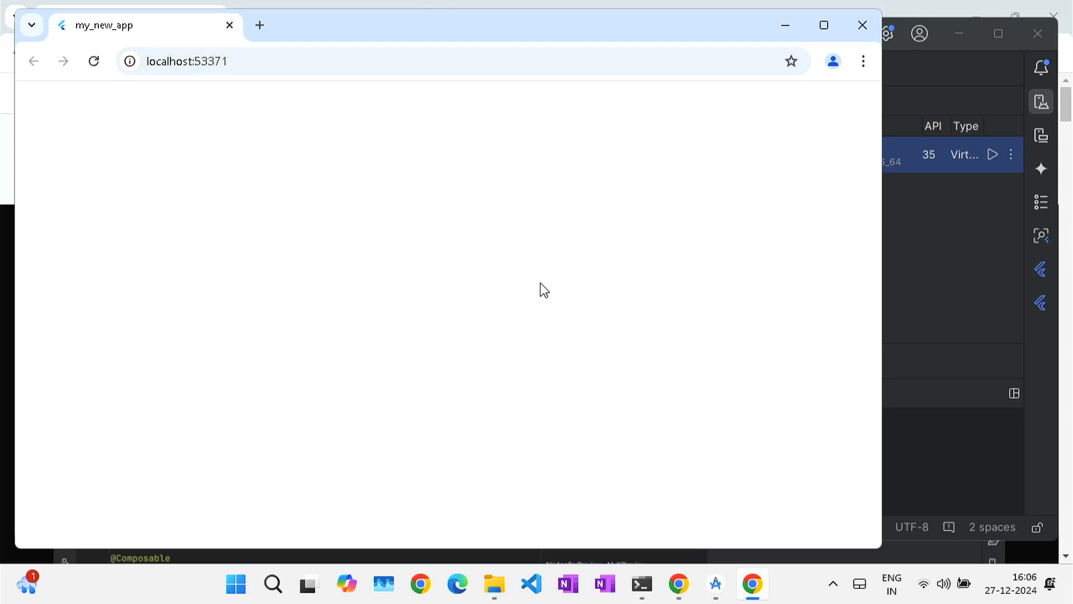
- Test the Flutter demo page in Chrome by incrementing its counter eight times, and return to Android Studio
{"action": "left_click", "coordinate": [845, 513]}
{"action": "left_click", "coordinate": [844, 515]}
{"action": "left_click", "coordinate": [844, 517]}
{"action": "left_click", "coordinate": [843, 521]}
{"action": "left_click", "coordinate": [843, 525]}
{"action": "left_click", "coordinate": [842, 526]}
{"action": "left_click", "coordinate": [843, 527]}
{"action": "left_click", "coordinate": [843, 528]}
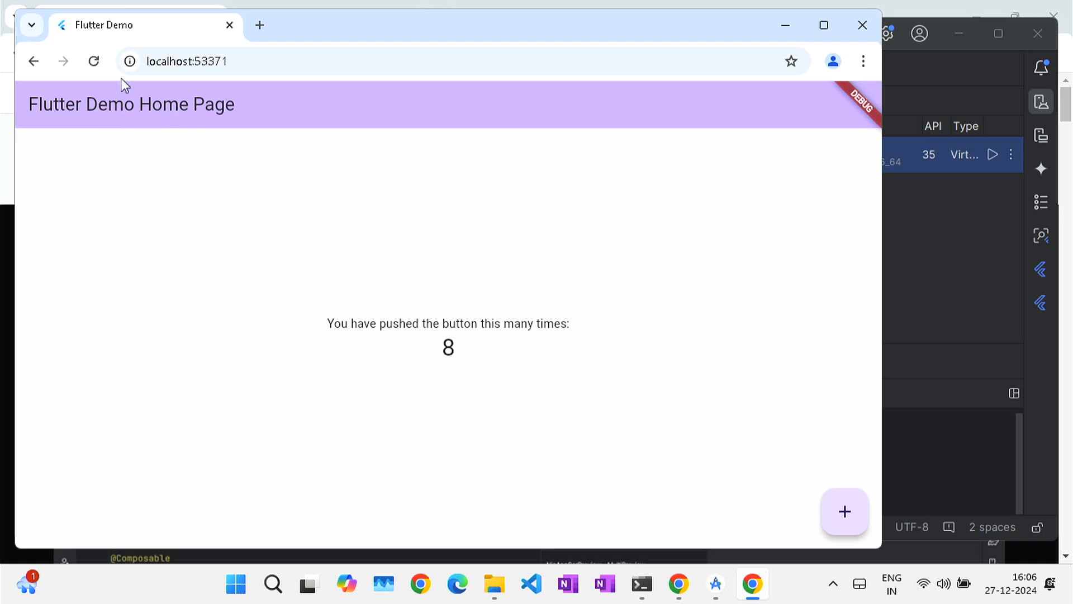
{"action": "left_click", "coordinate": [974, 320]}
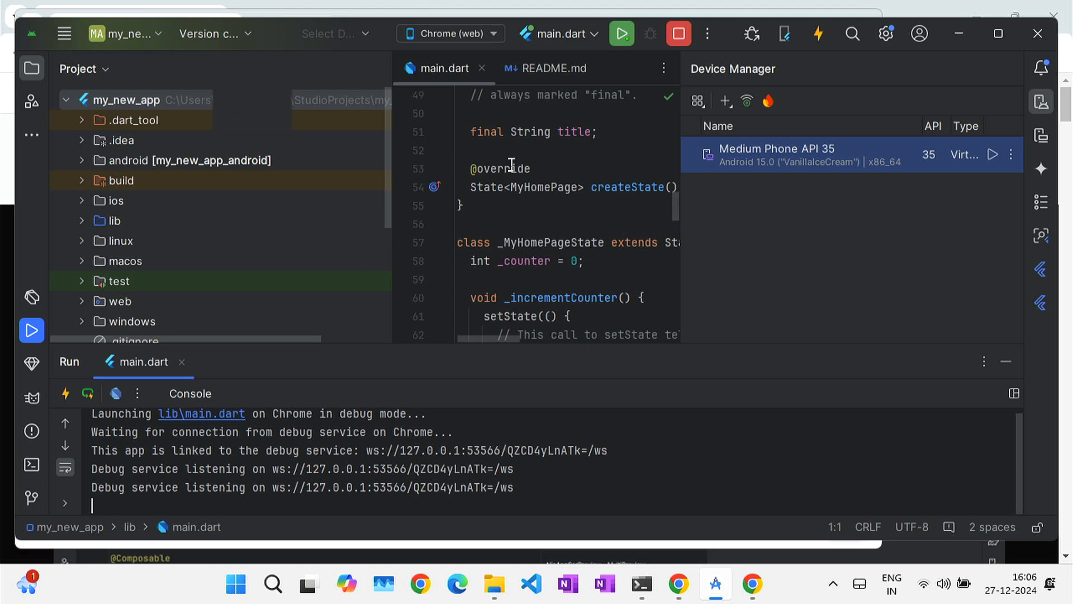
{"action": "left_click", "coordinate": [476, 167]}
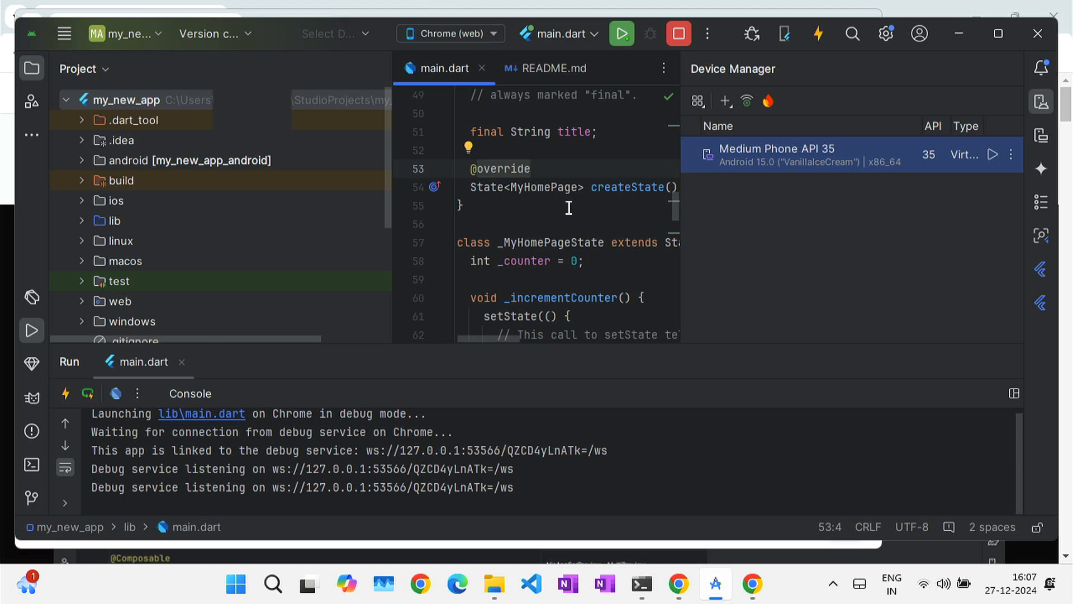
{"action": "left_click", "coordinate": [538, 168]}
{"action": "left_click", "coordinate": [533, 132]}
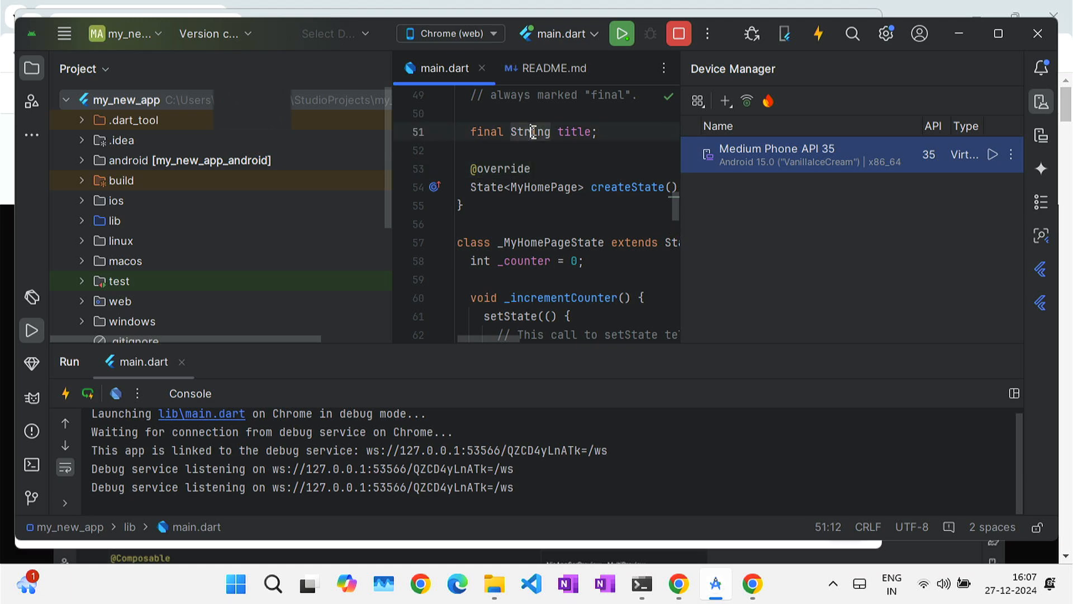
{"action": "left_click", "coordinate": [520, 151]}
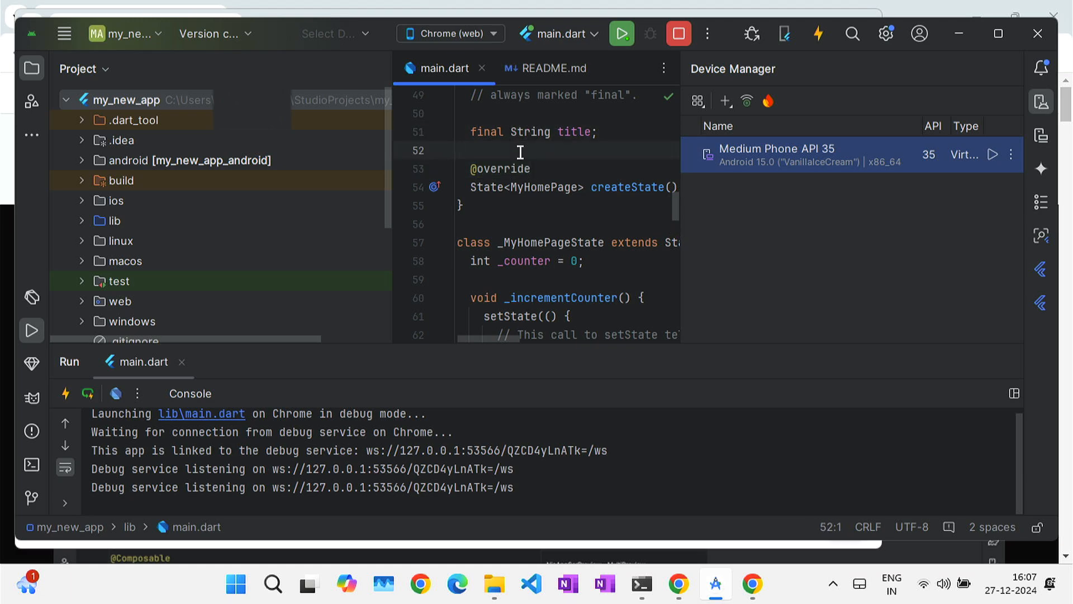